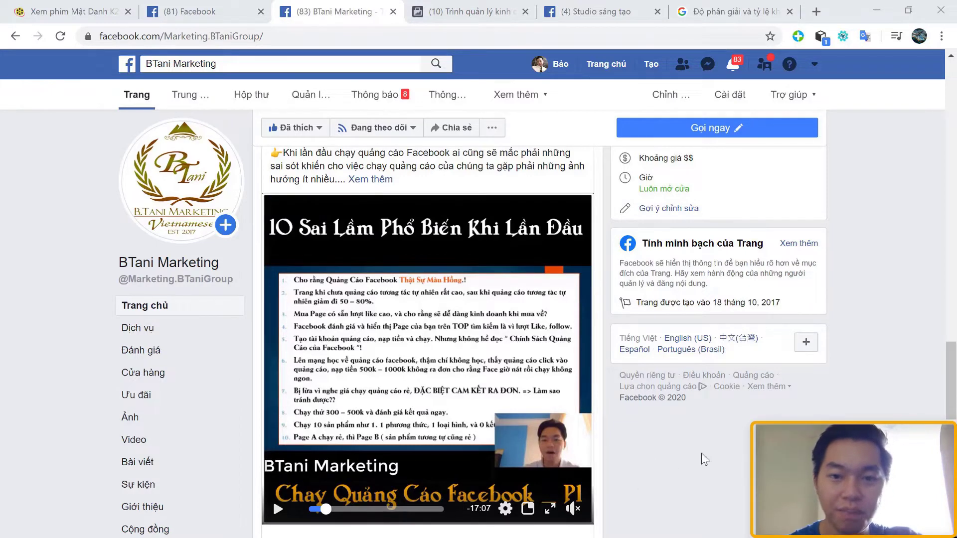
Compare the Video HD item in the Creator Studio upload checklist with the published video on the BTani Marketing page
left_click(603, 10)
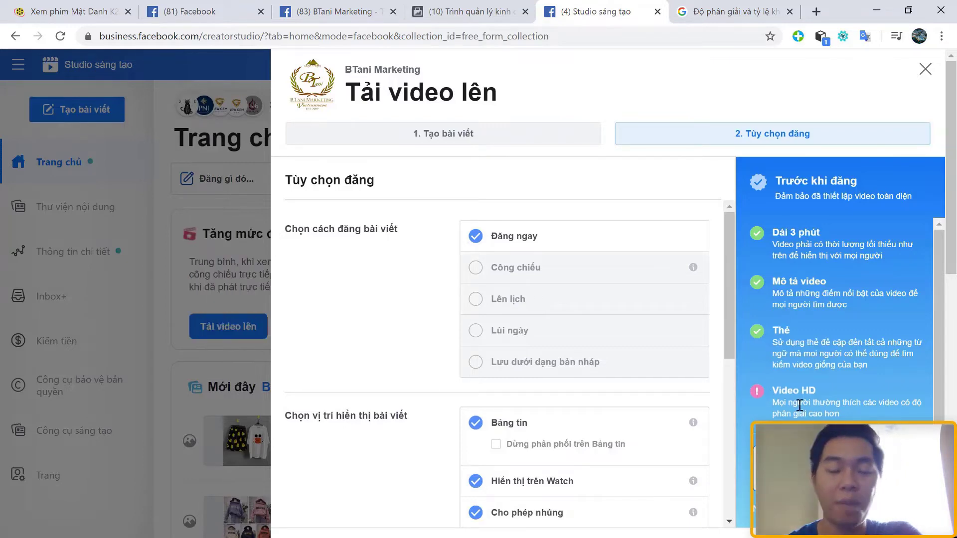
left_click(379, 11)
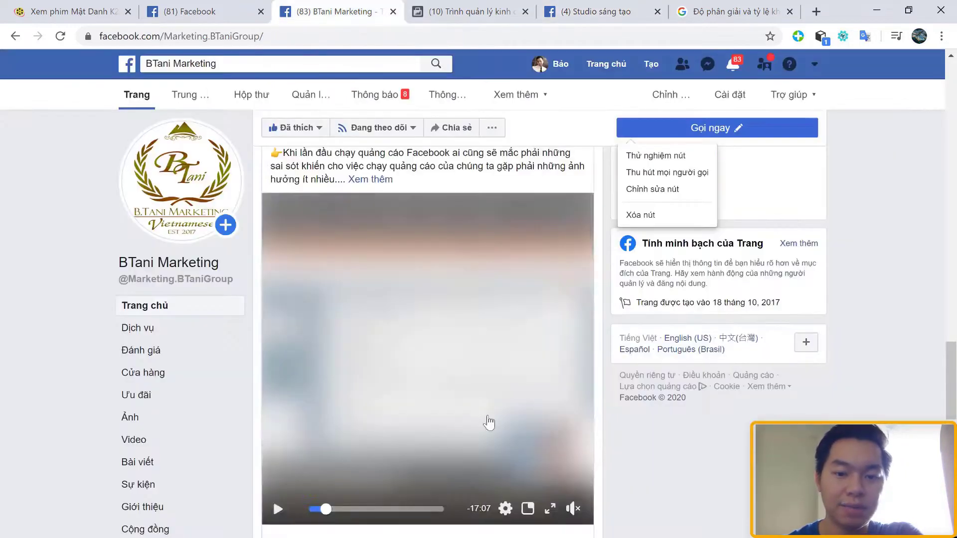
left_click(620, 128)
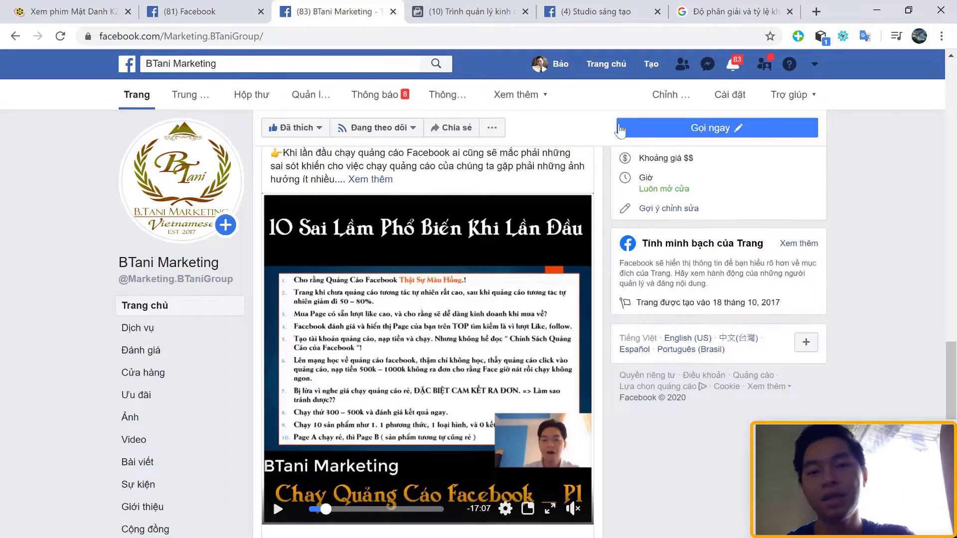
left_click(594, 11)
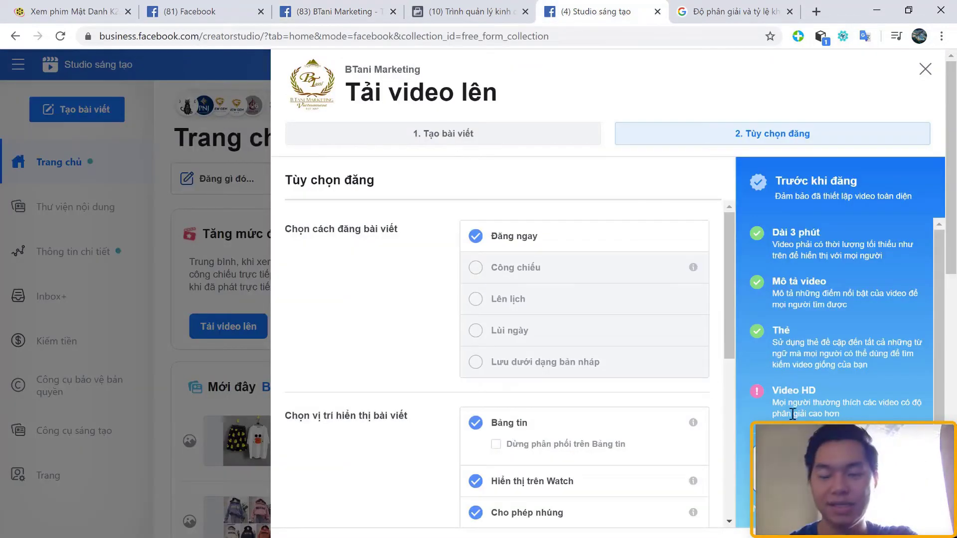
left_click(339, 11)
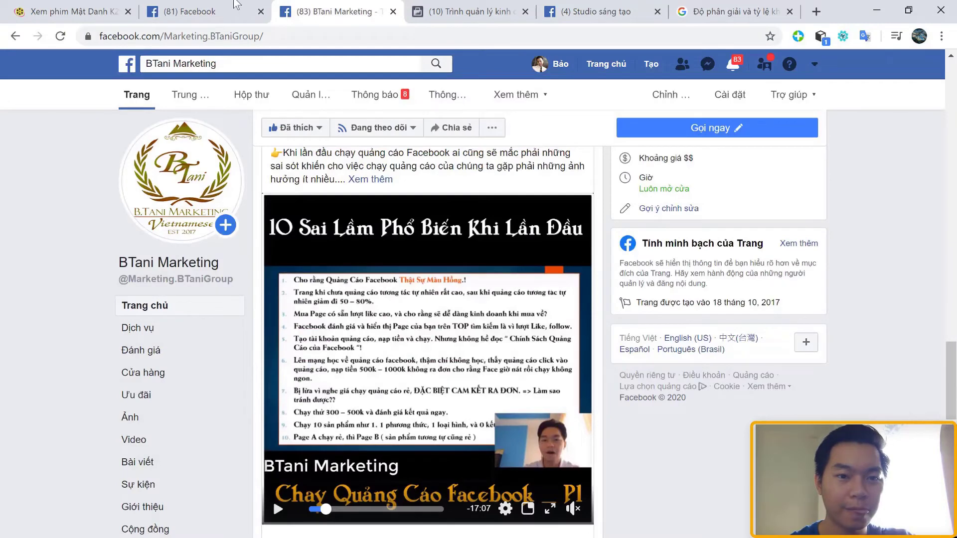
Open the Facebook account's video settings and set the default video quality to "HD nếu khả dụng"
left_click(234, 6)
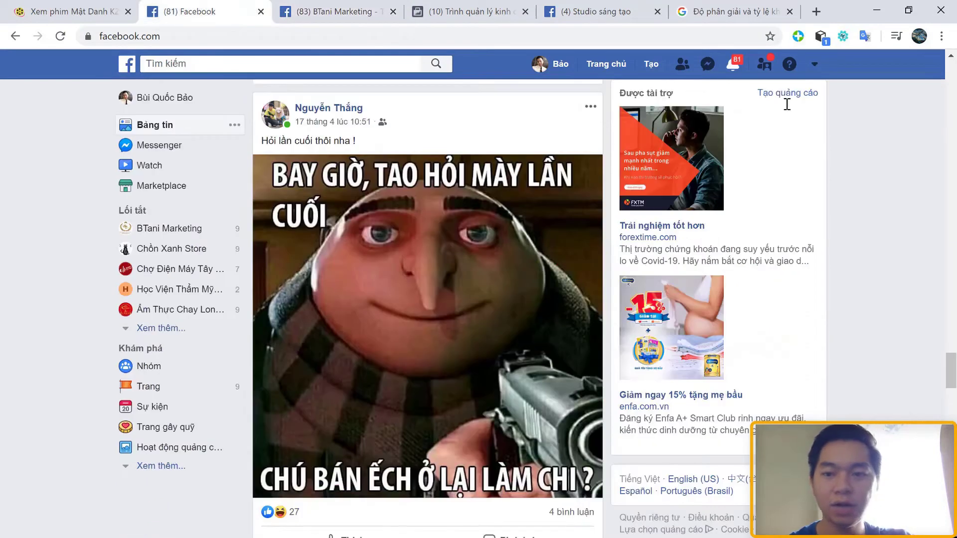
left_click(815, 65)
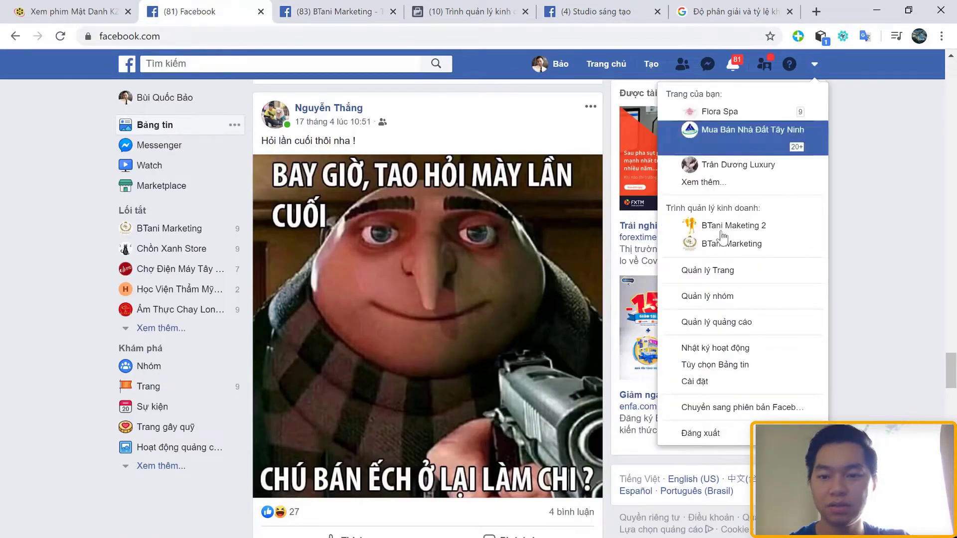
left_click(714, 387)
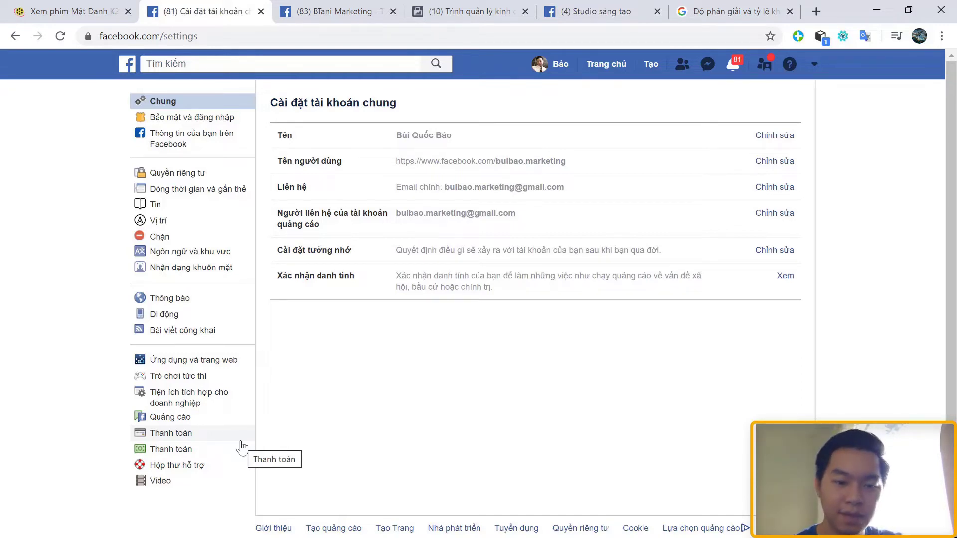
left_click(172, 484)
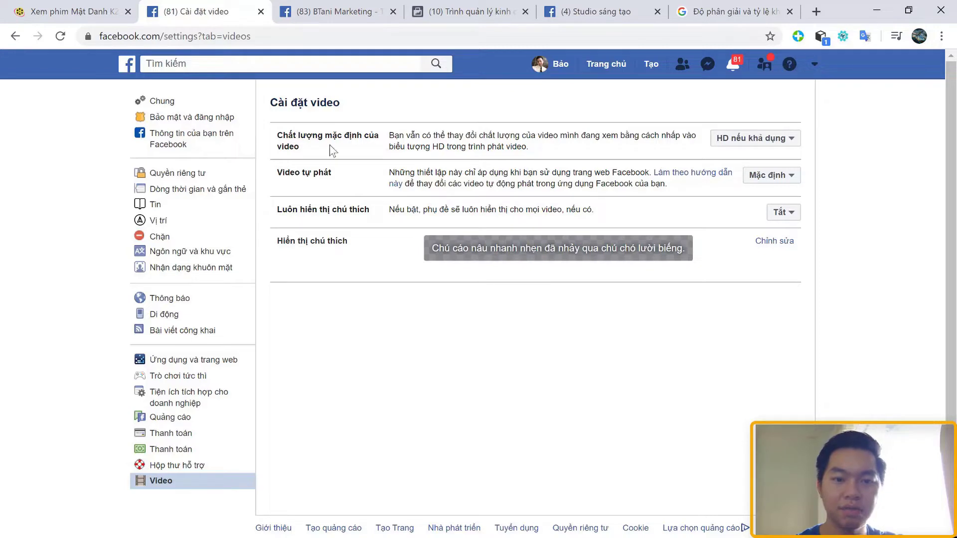
left_click(754, 141)
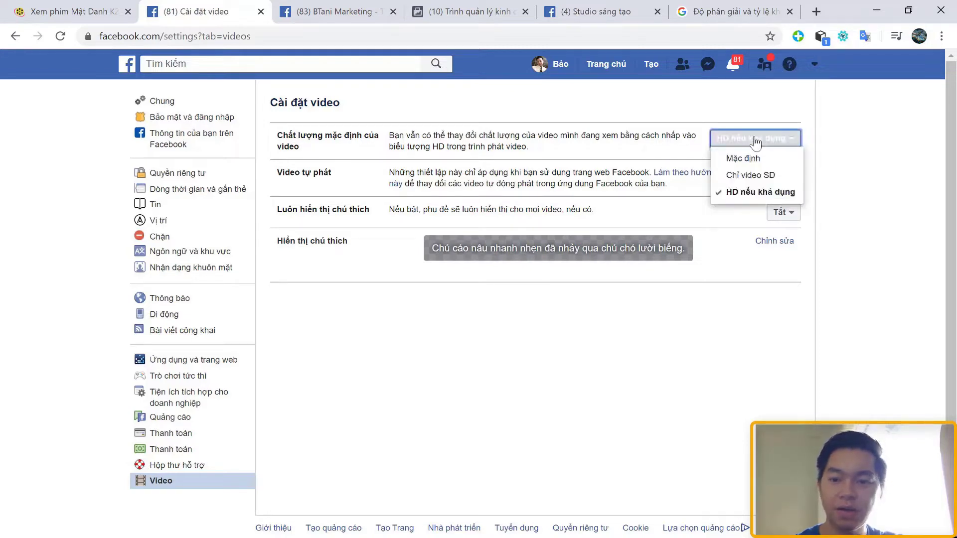
left_click(761, 197)
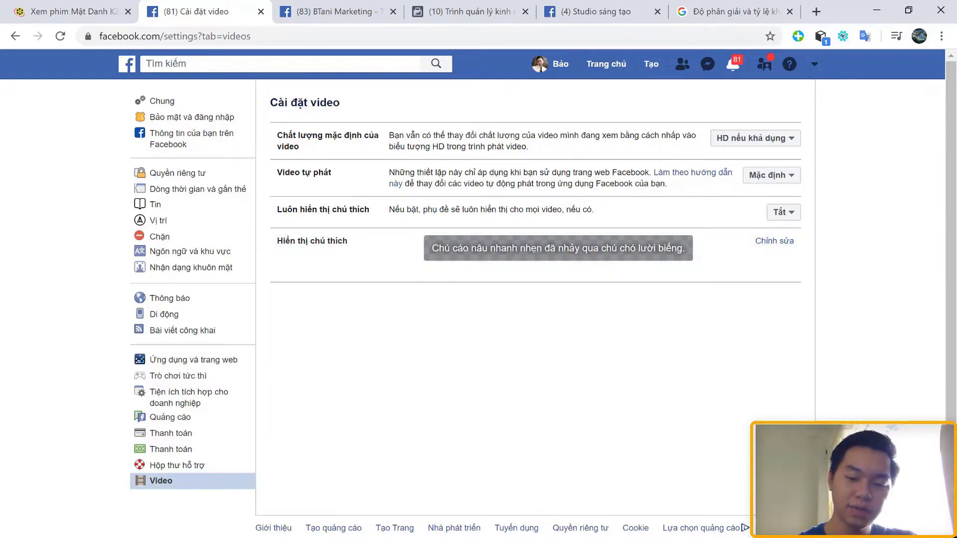
Review the recommended 16:9 resolutions in the YouTube Help article, highlighting the 1080p and 720p entries
key("alt+Tab")
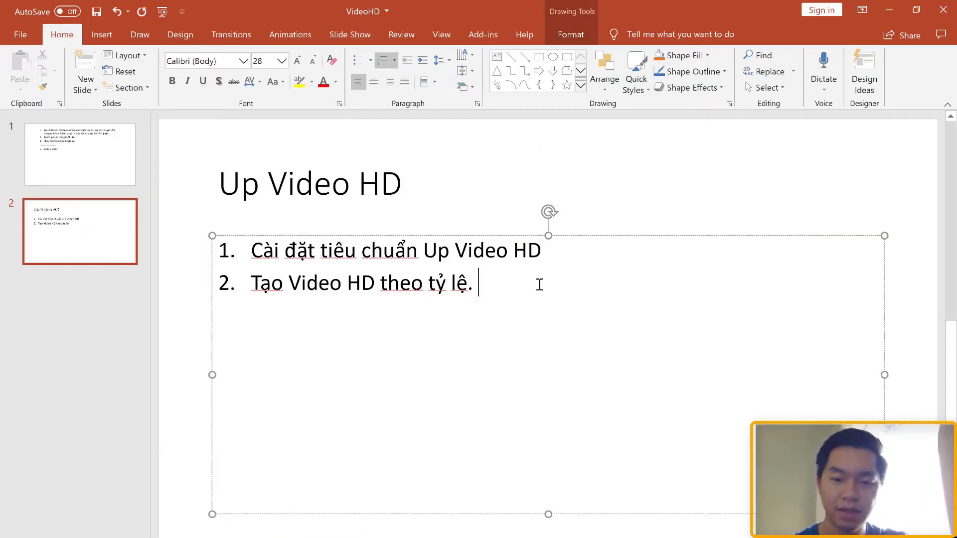
key("alt+Tab")
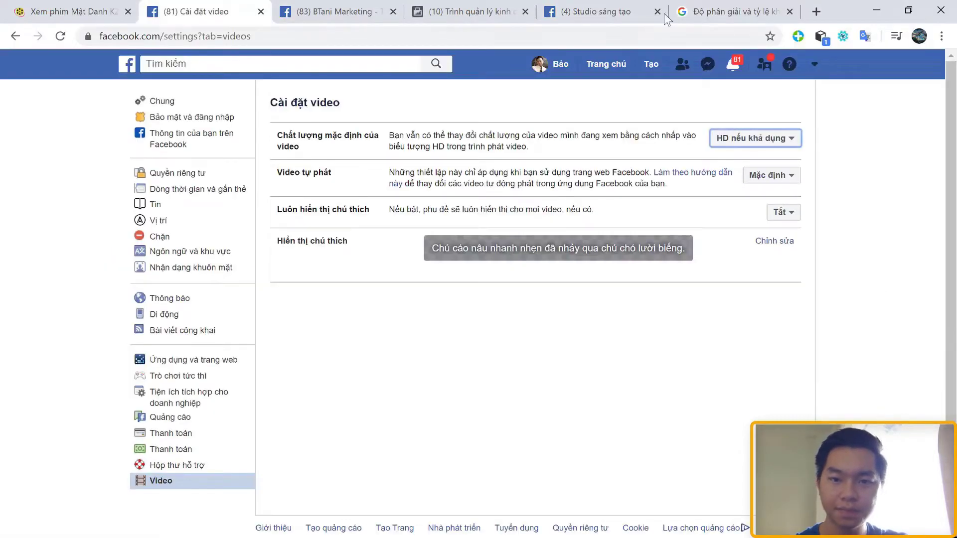
left_click(706, 7)
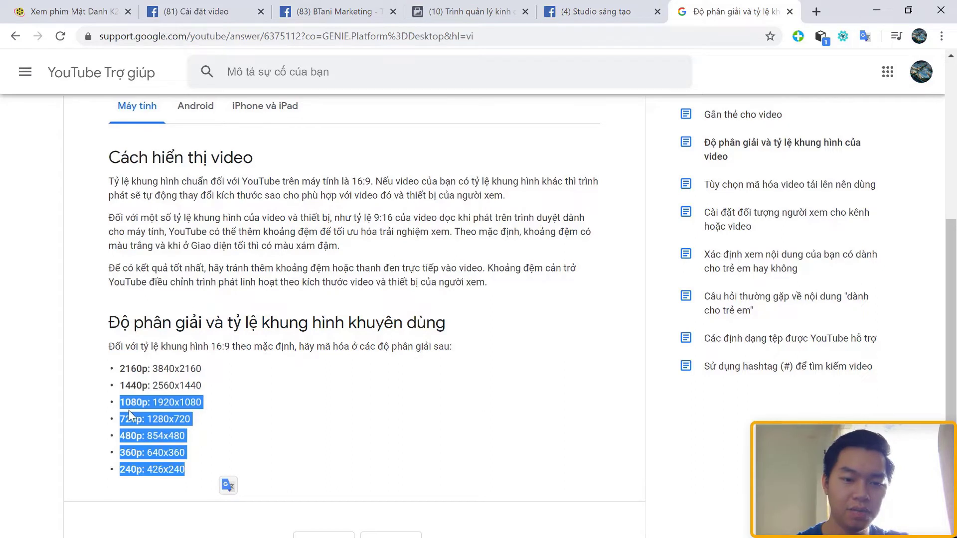
left_click_drag(129, 406, 133, 408)
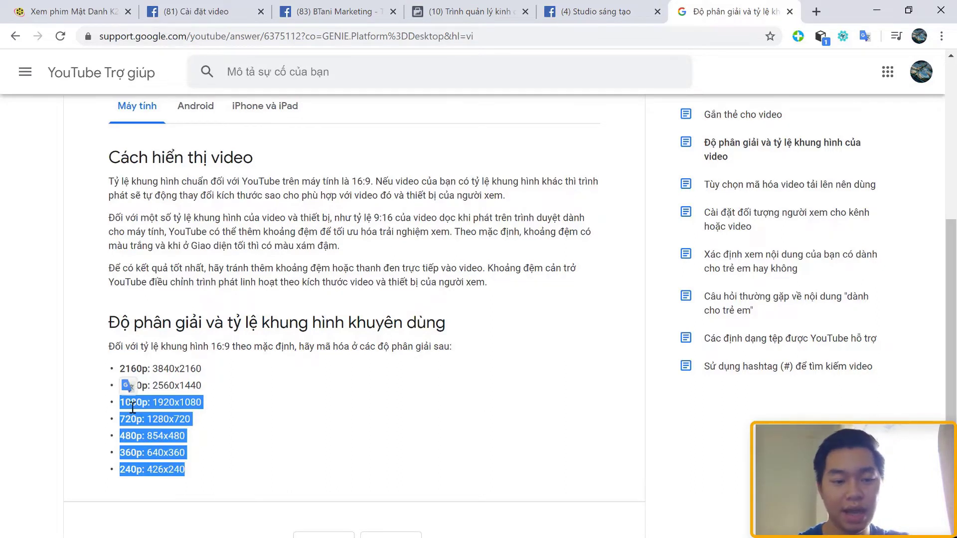
left_click(226, 411)
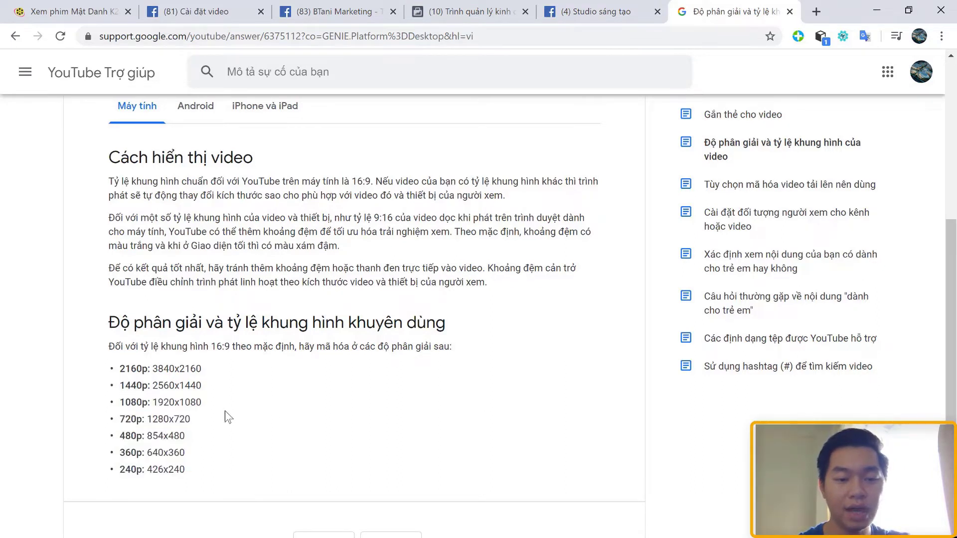
left_click_drag(153, 404, 212, 413)
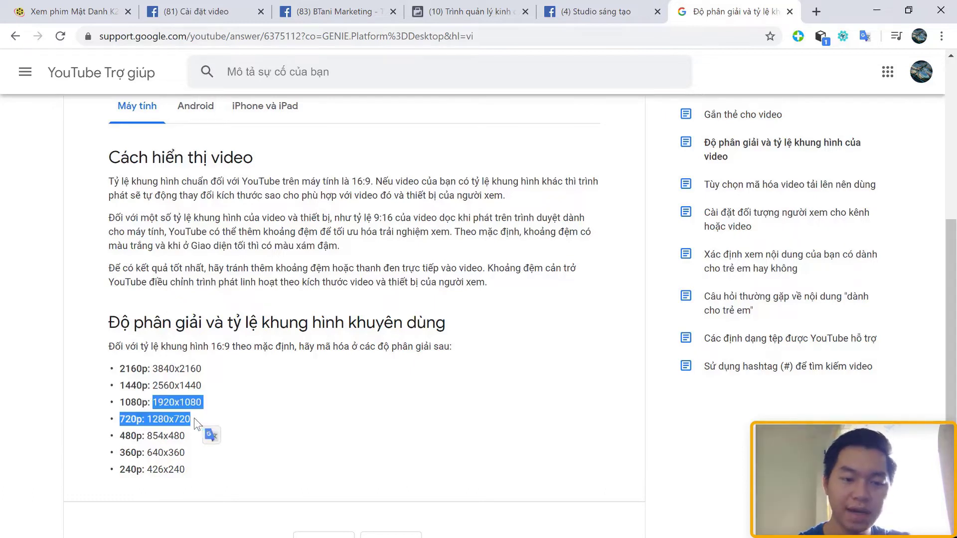
left_click(132, 422)
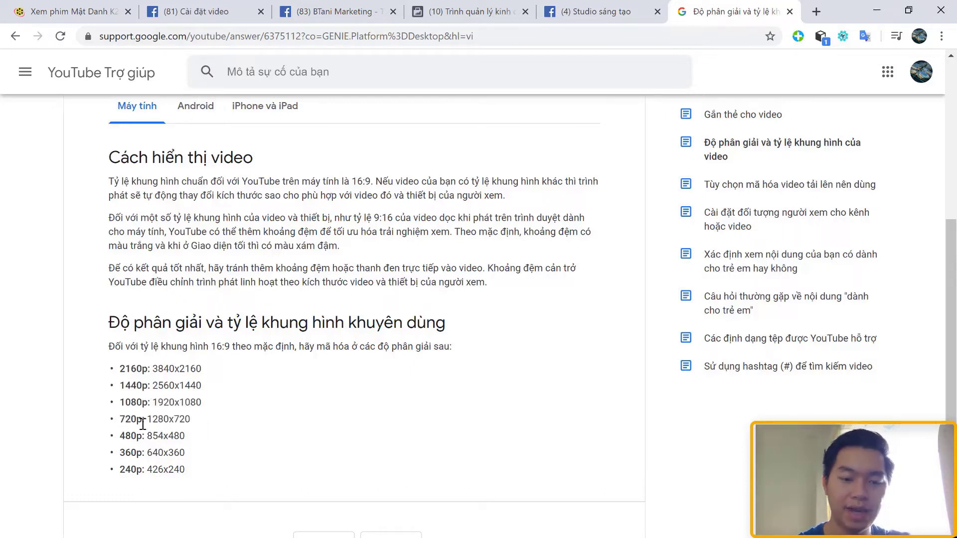
left_click_drag(191, 420, 159, 387)
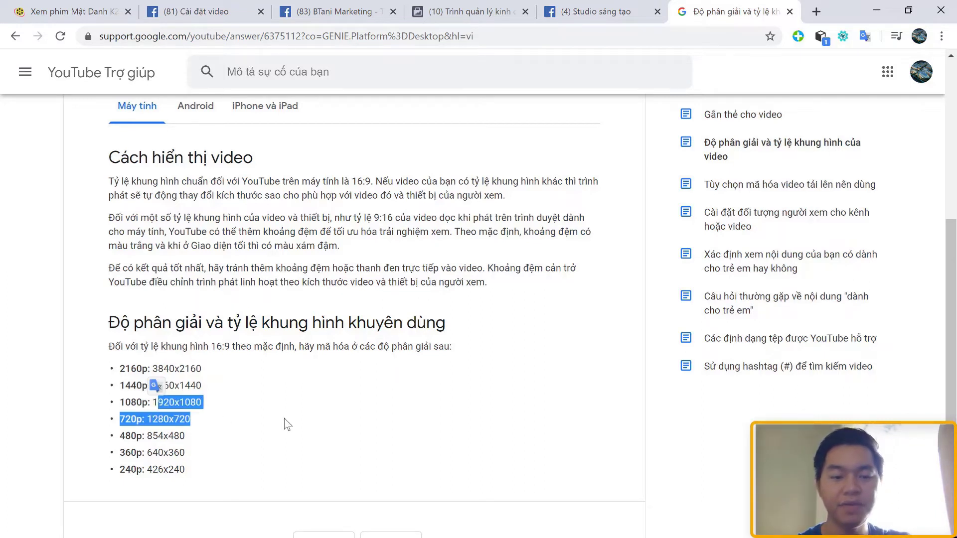
left_click(287, 424)
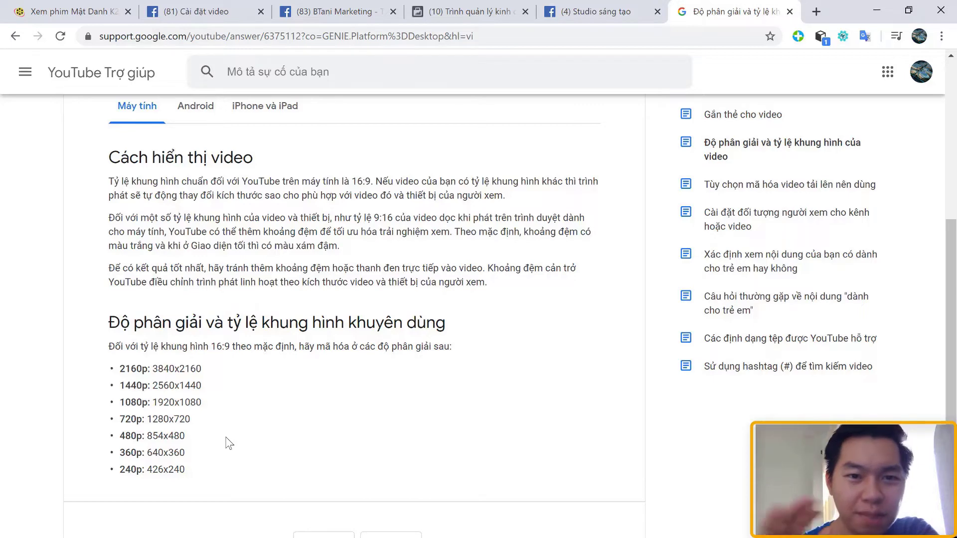
Start a new project from the Camtasia welcome window
left_click(349, 11)
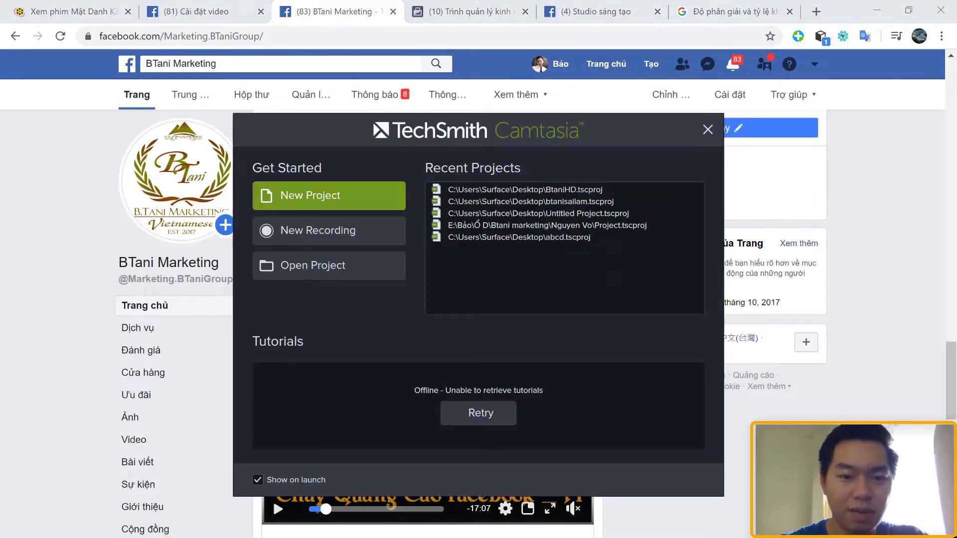
left_click(368, 196)
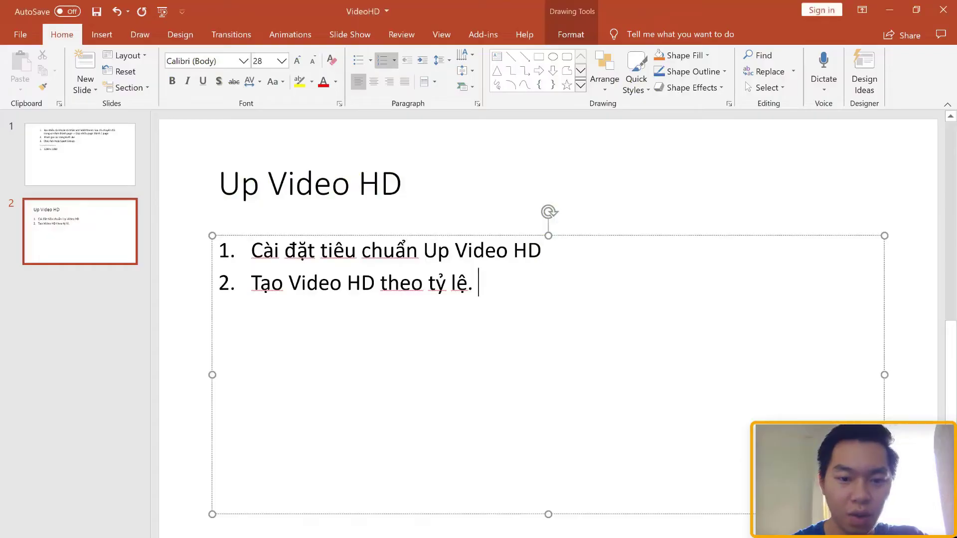
Add ": 1:1" to the end of the second list item on the "Up Video HD" slide in PowerPoint and highlight the ratio
key("Return")
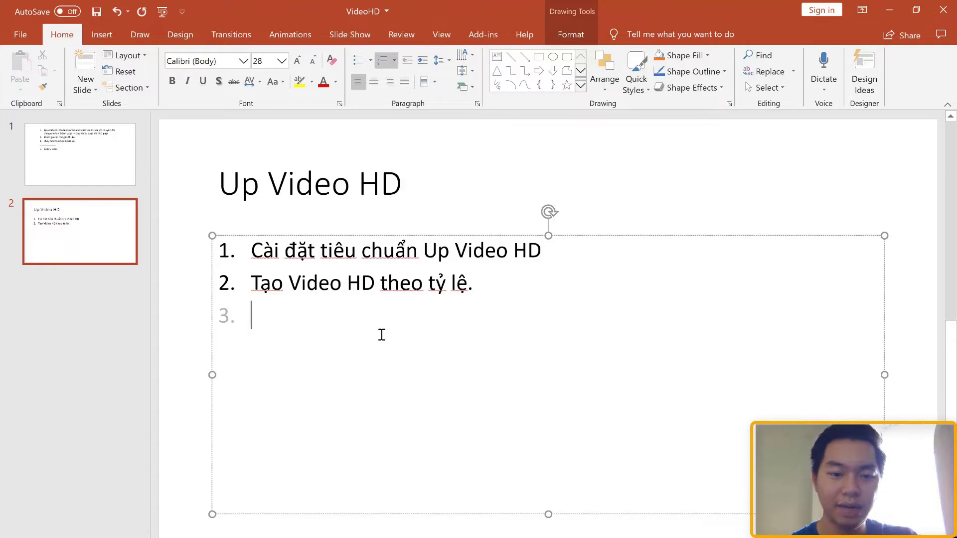
key("BackSpace")
key("BackSpace")
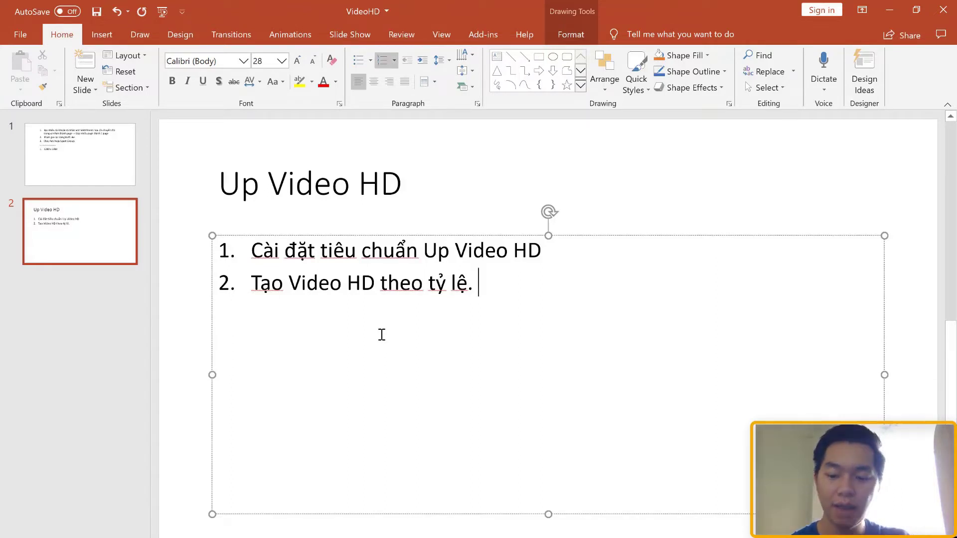
type(": 1:1")
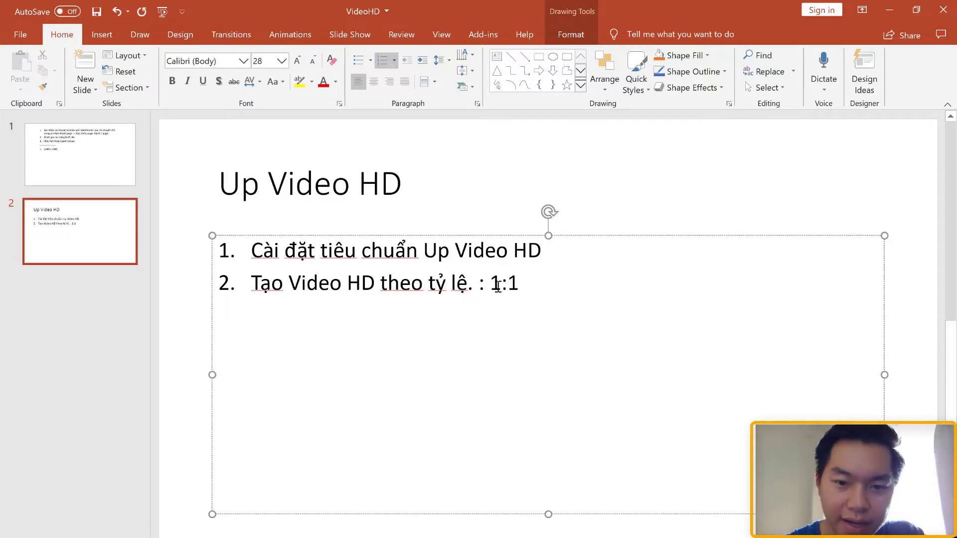
left_click_drag(493, 283, 536, 286)
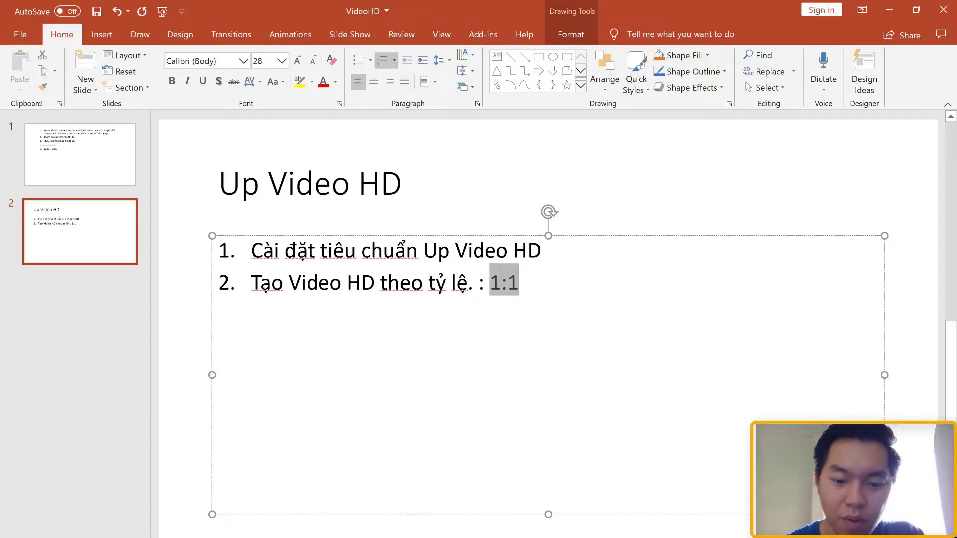
Switch to Camtasia and set the project canvas to custom dimensions of 1080 wide by 1080 high
mouse_move(427, 528)
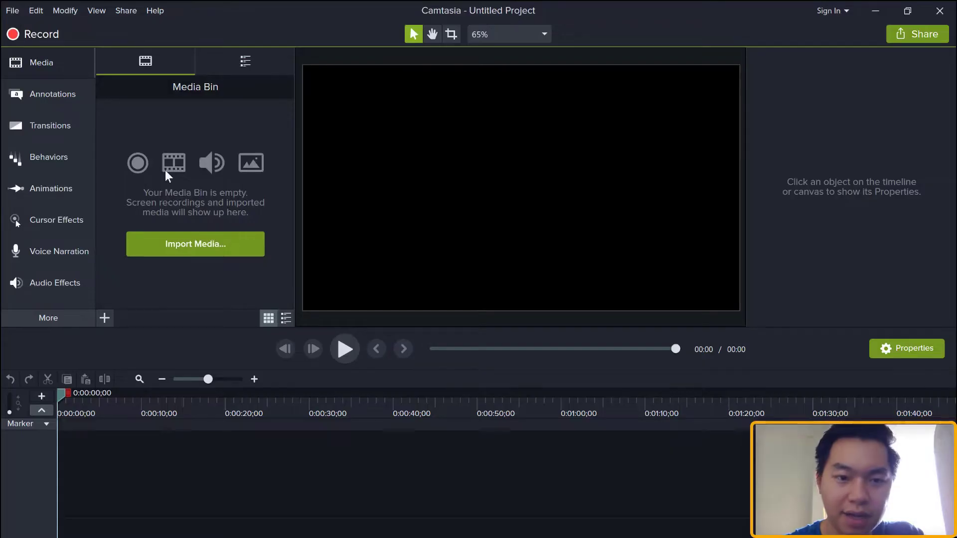
left_click(10, 12)
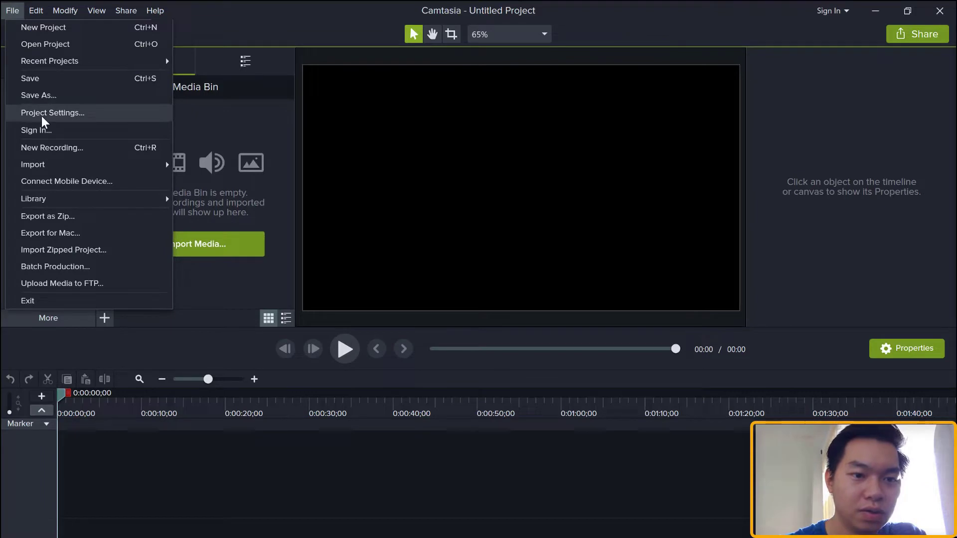
left_click(44, 113)
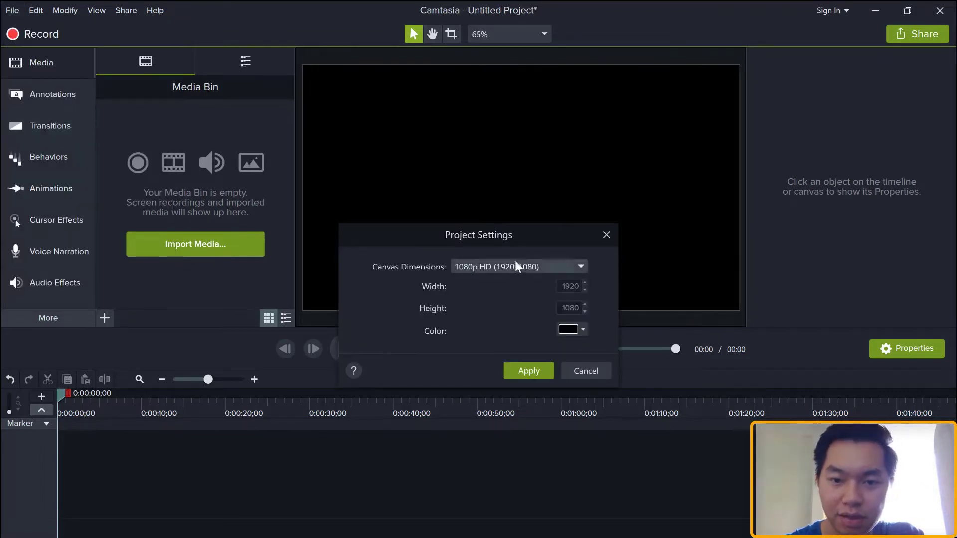
left_click(519, 267)
left_click(451, 453)
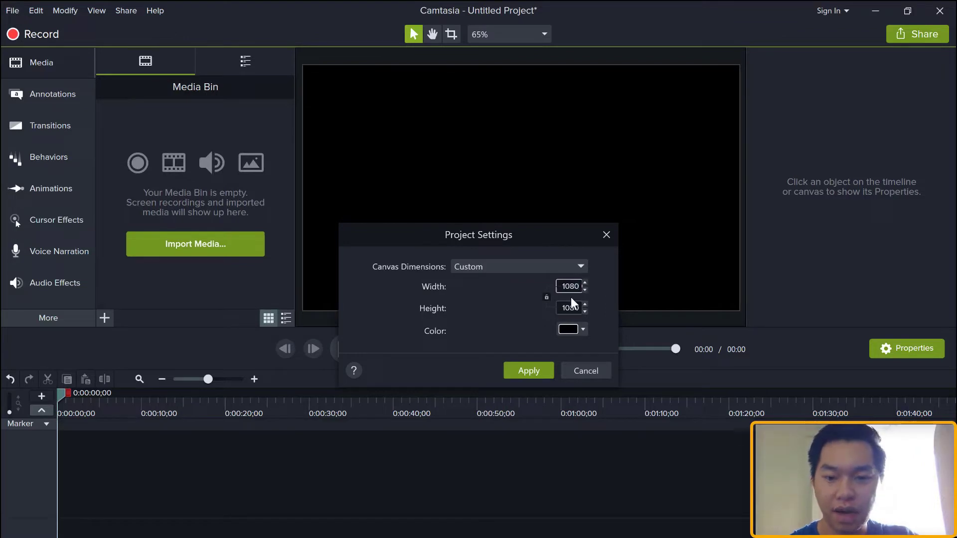
left_click(539, 365)
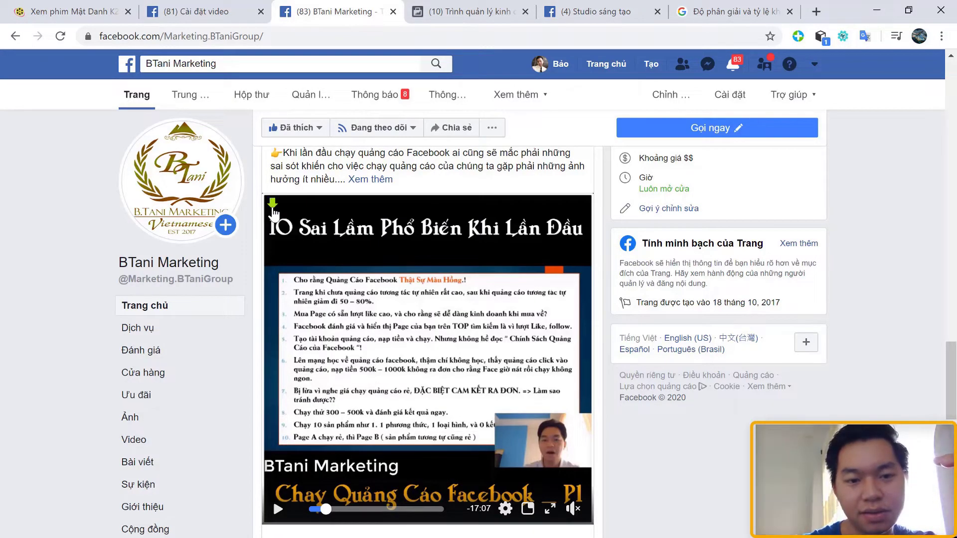
Check the published video's download formats on the BTani Marketing page and the Video HD item in Creator Studio
left_click(272, 209)
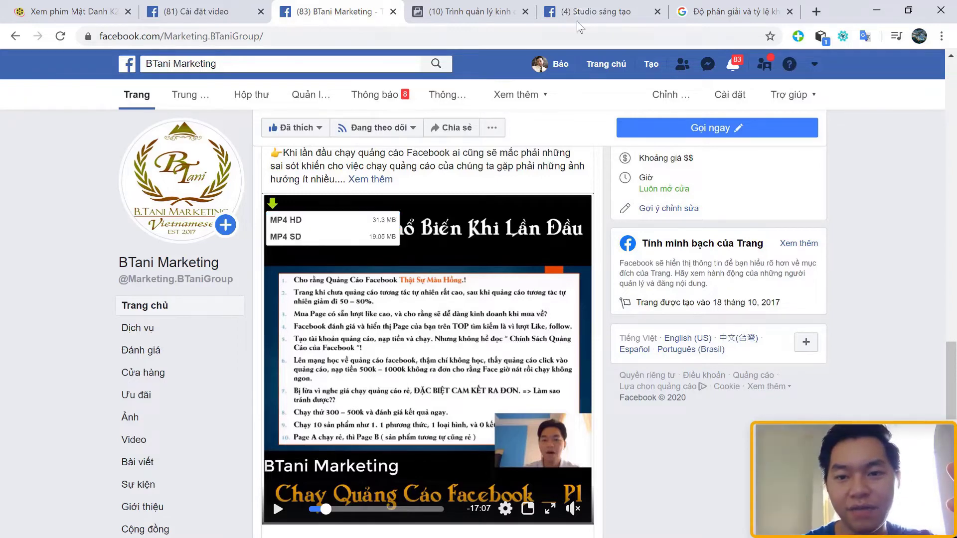
key("ctrl+Tab")
key("ctrl+Tab")
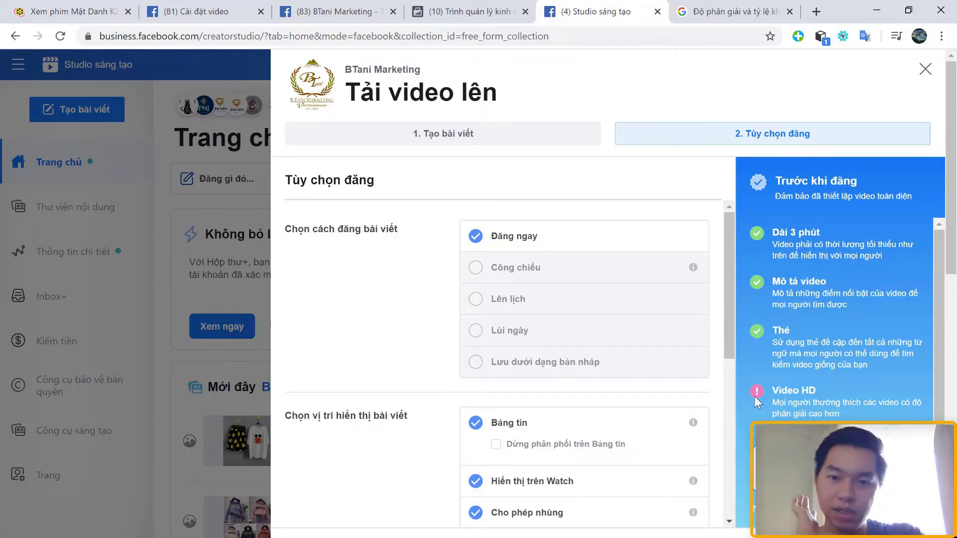
left_click(319, 7)
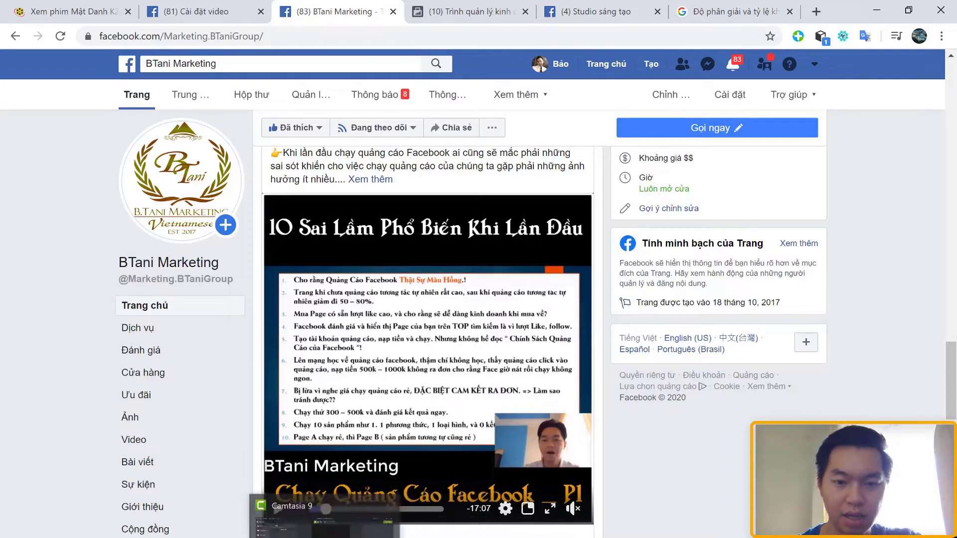
Switch to PowerPoint and replace the highlighted 1:1 in the second list item with "1280 x 1080"
key("alt+Tab")
left_click(13, 10)
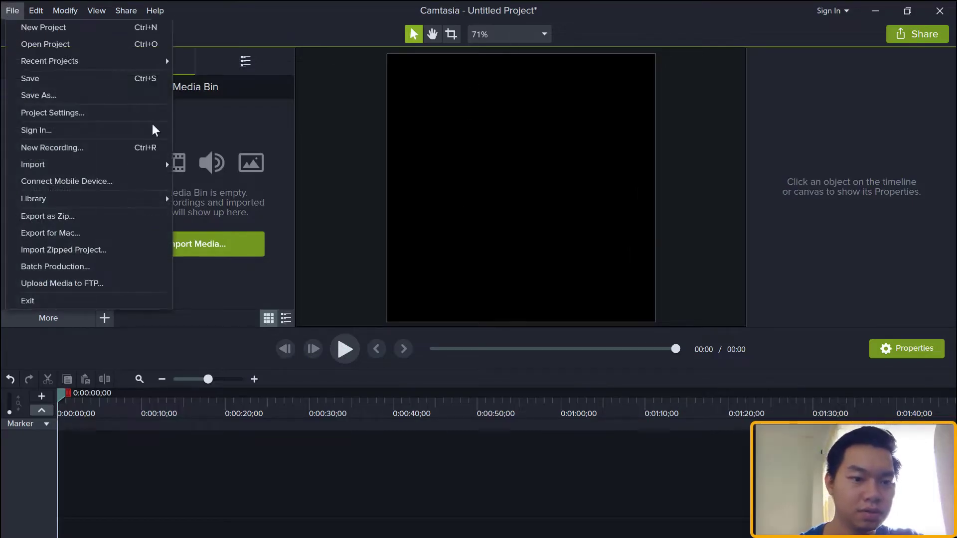
key("alt+Tab")
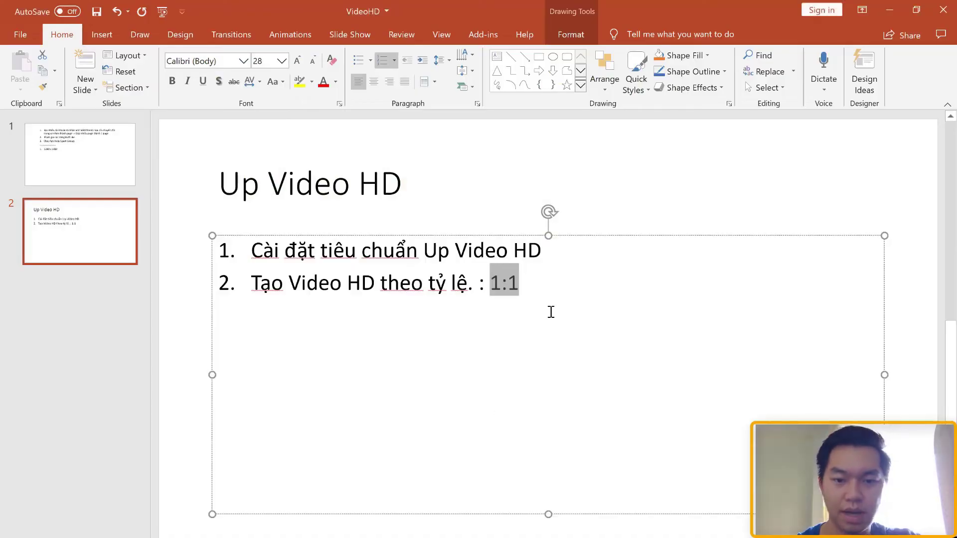
type("12")
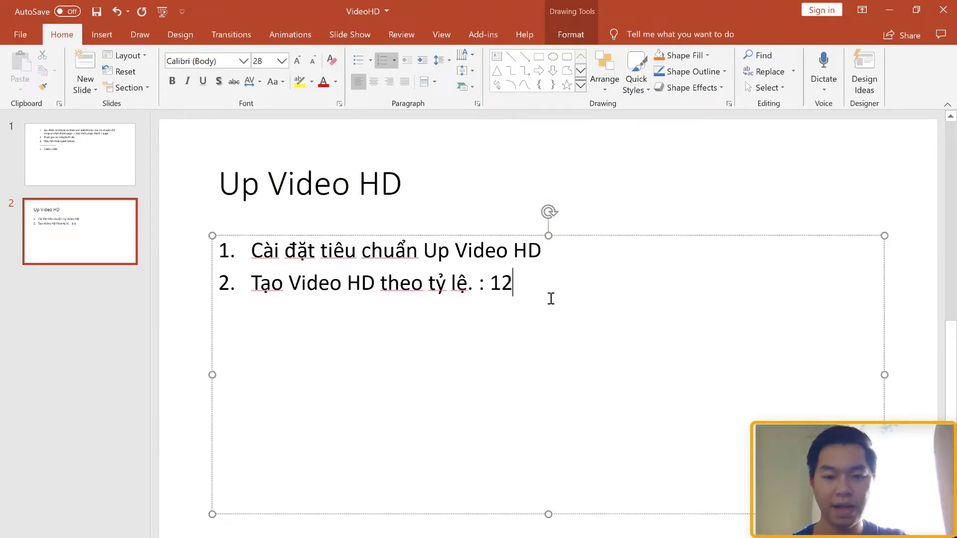
type("80 x 1080")
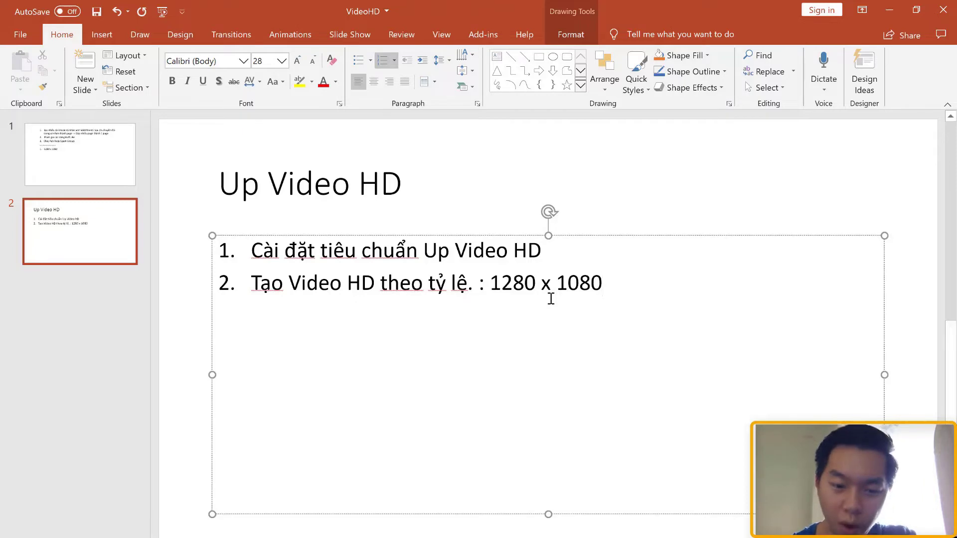
Switch to Camtasia and set the project canvas width to 1280, keeping the custom dimensions
mouse_move(325, 537)
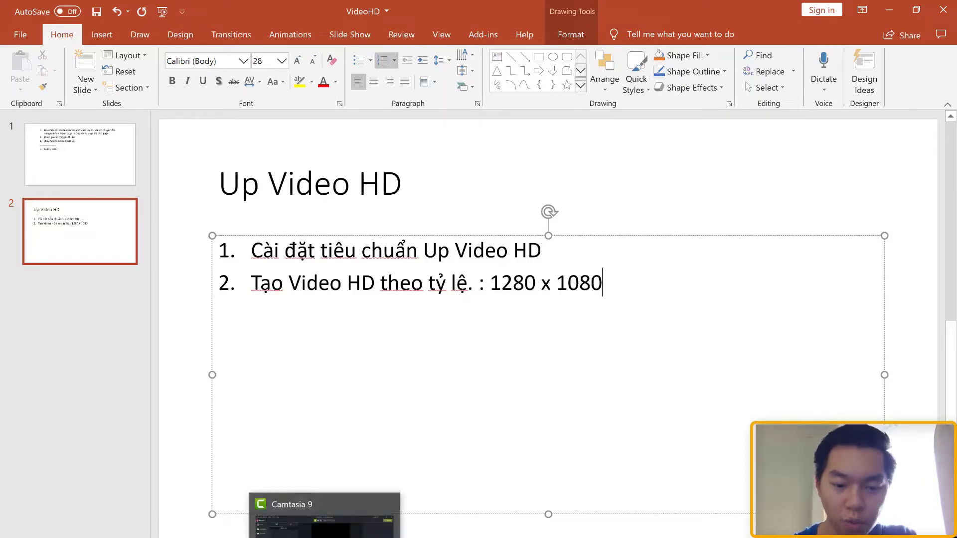
left_click(324, 518)
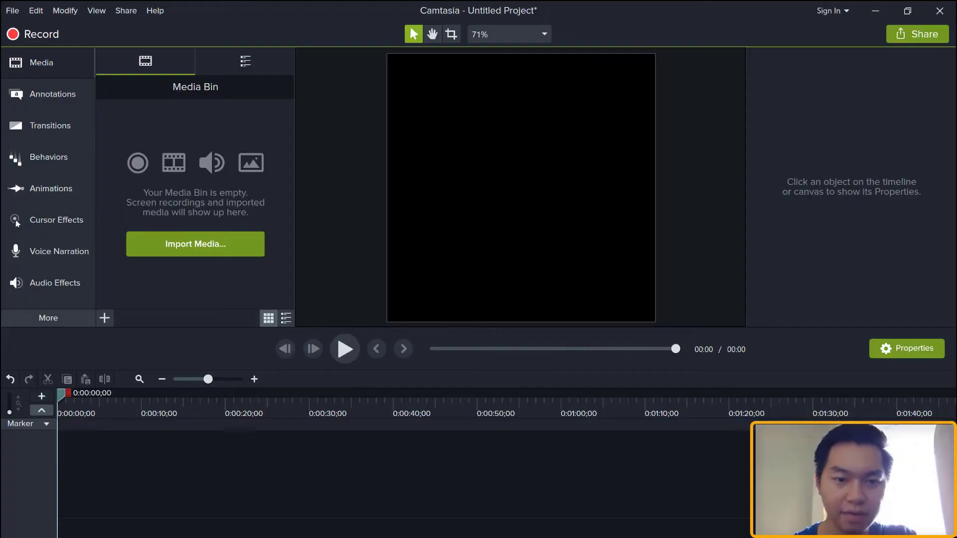
left_click(15, 15)
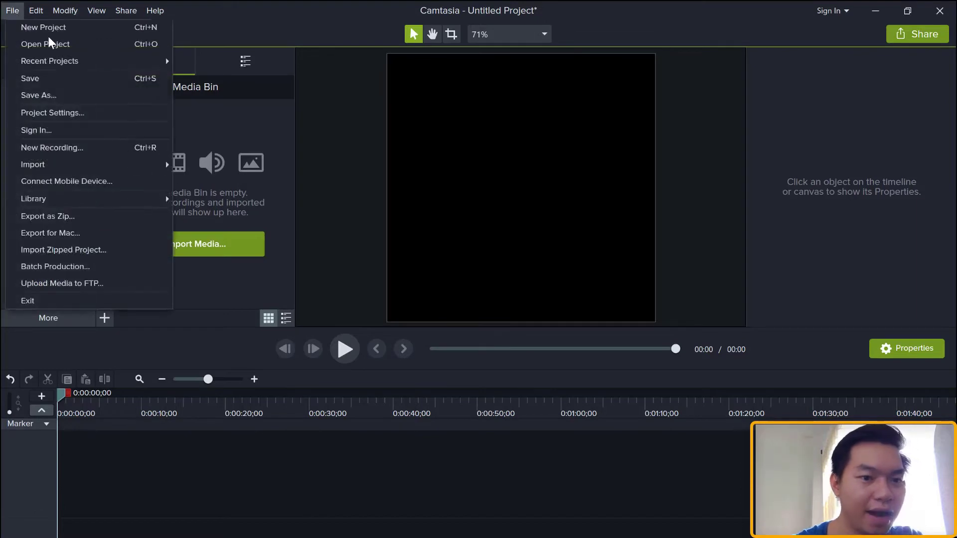
left_click(70, 114)
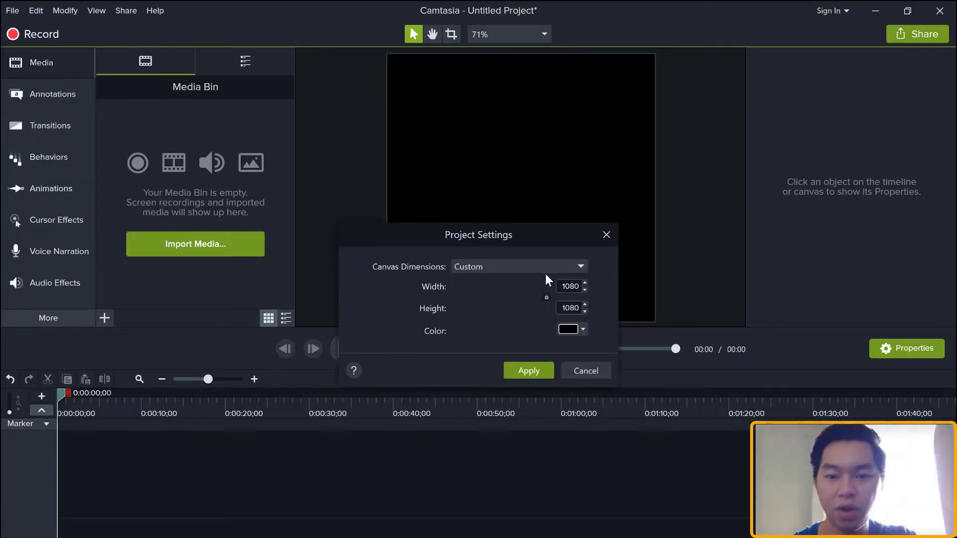
double_click(577, 286)
type("1280")
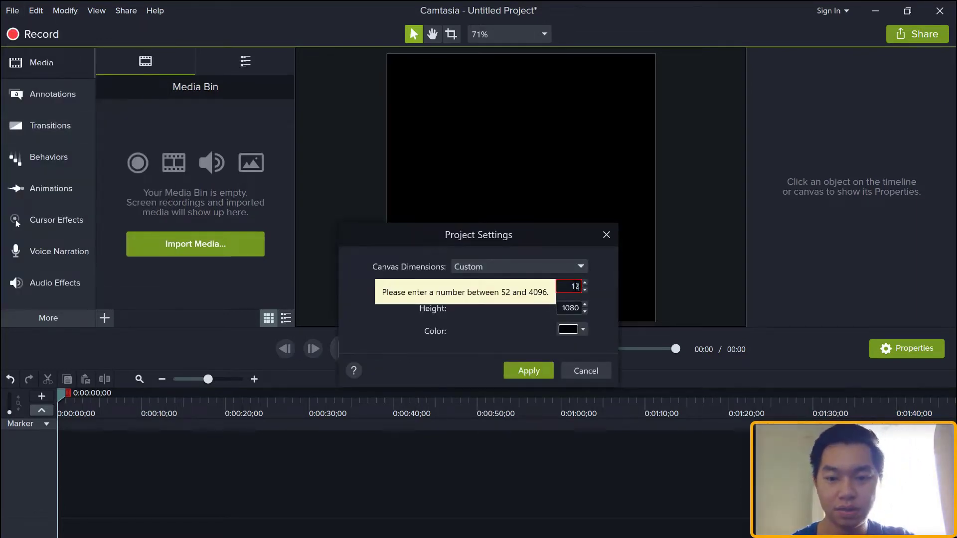
left_click(505, 374)
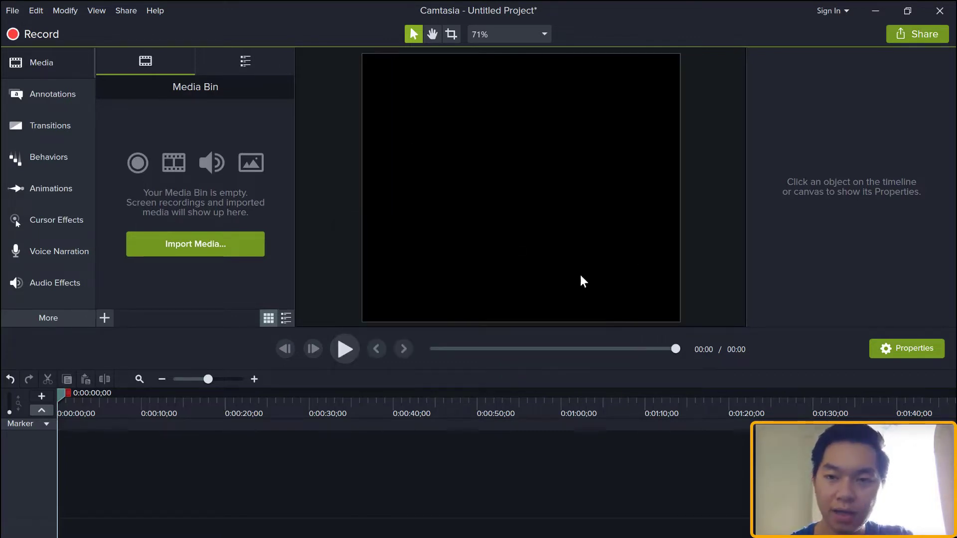
Bring the videoplayback video from the desktop into the Camtasia project and place it on the canvas
left_click(876, 10)
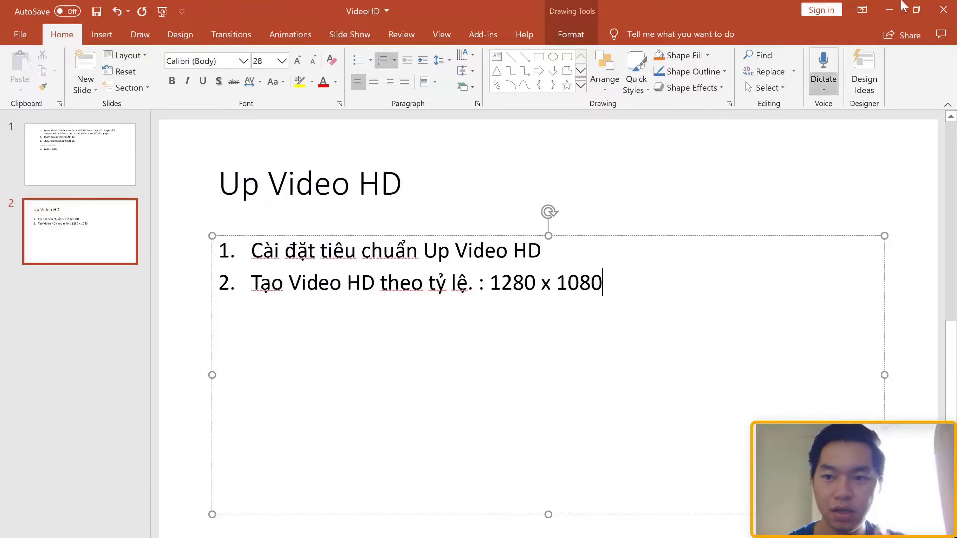
left_click(892, 11)
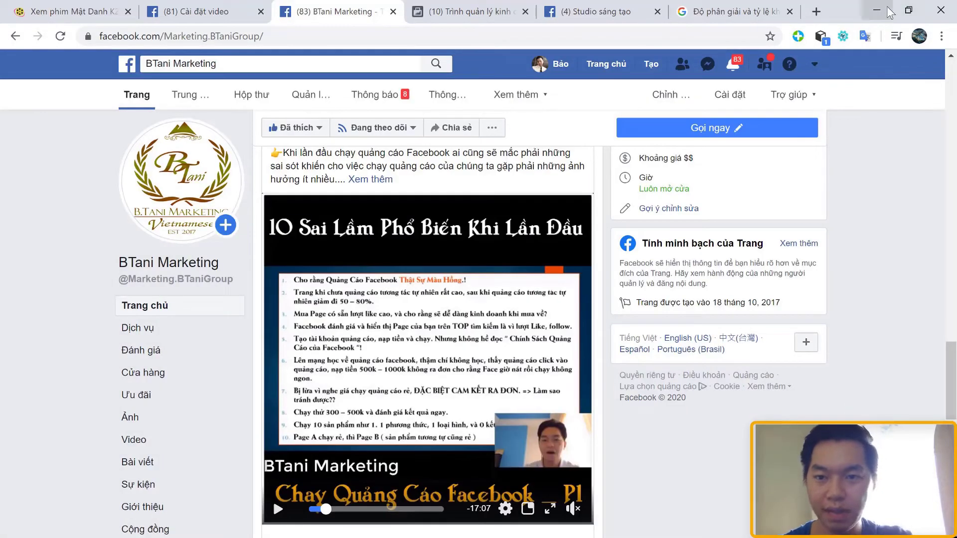
left_click(887, 10)
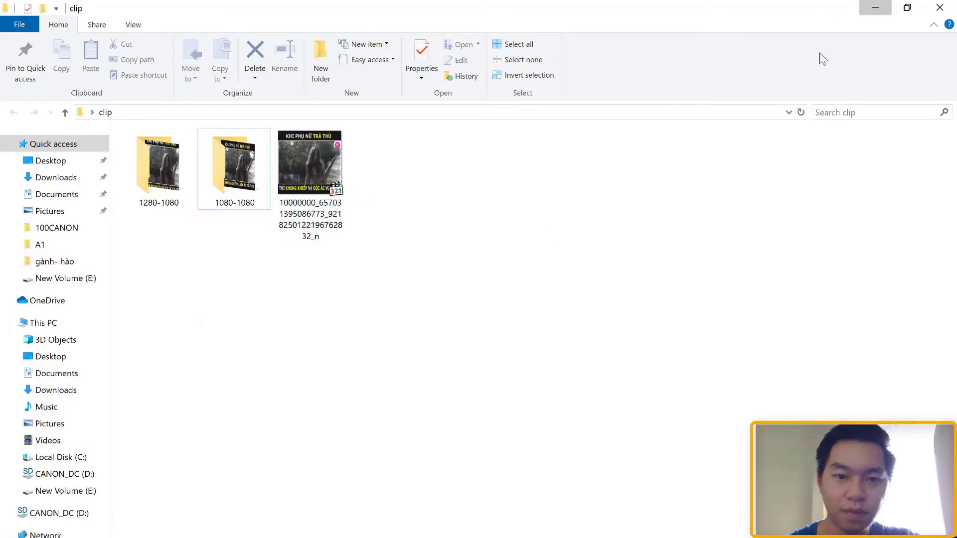
left_click(875, 8)
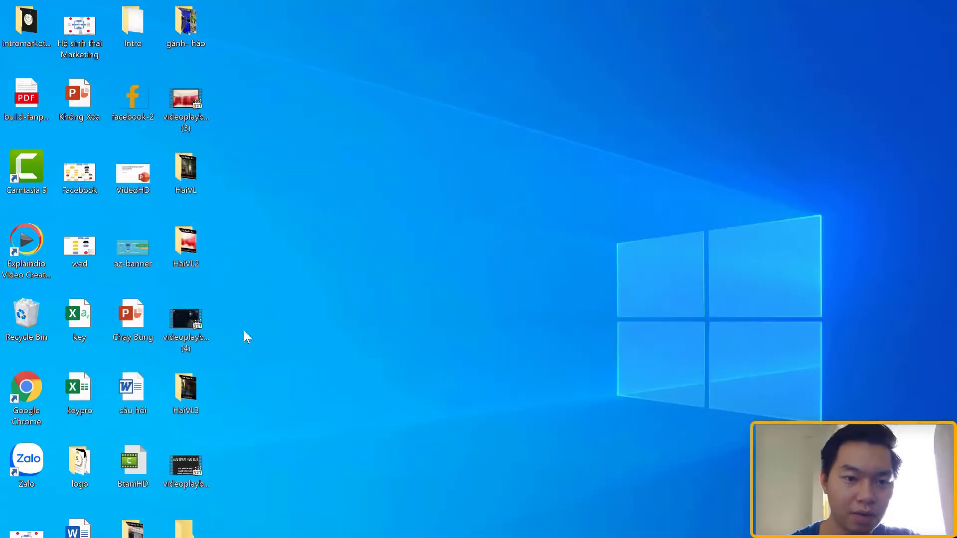
double_click(132, 532)
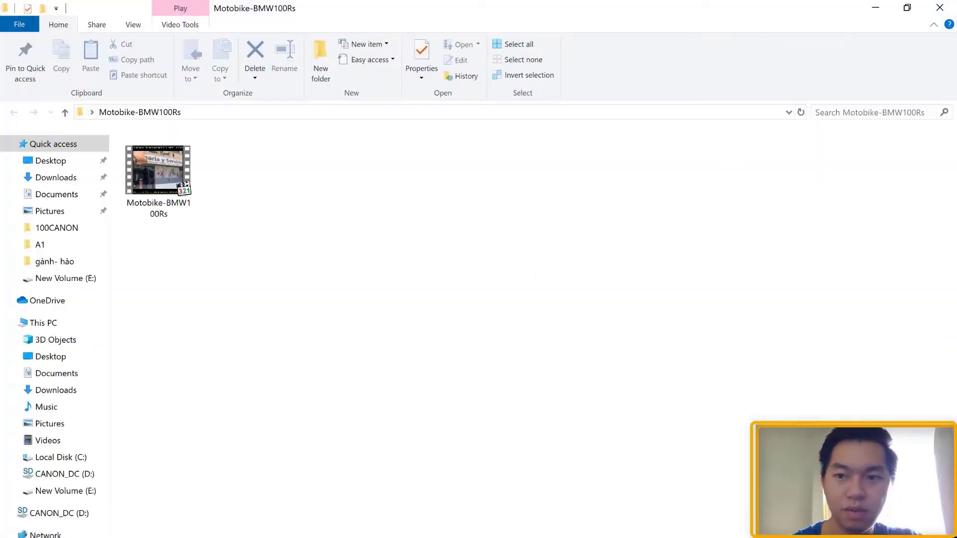
left_click(939, 7)
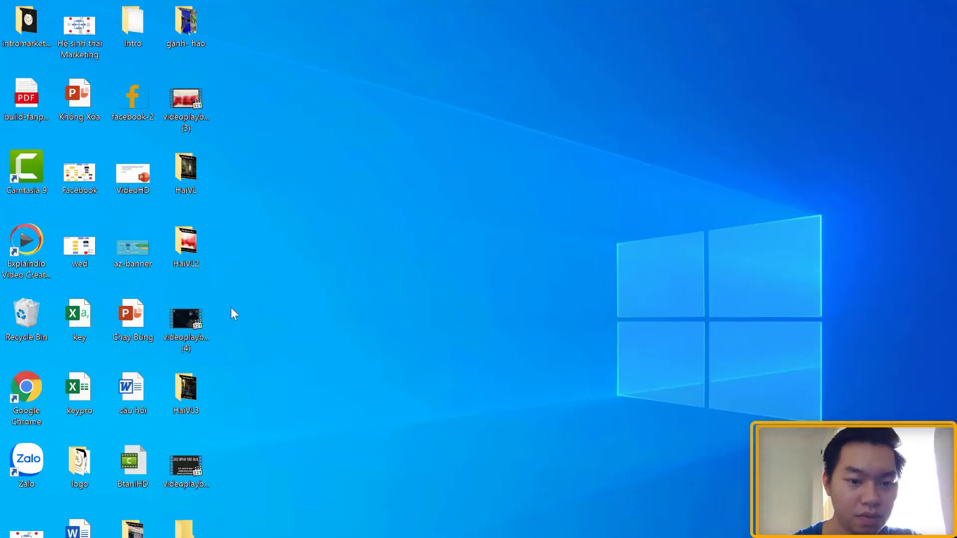
left_click_drag(185, 466, 446, 158)
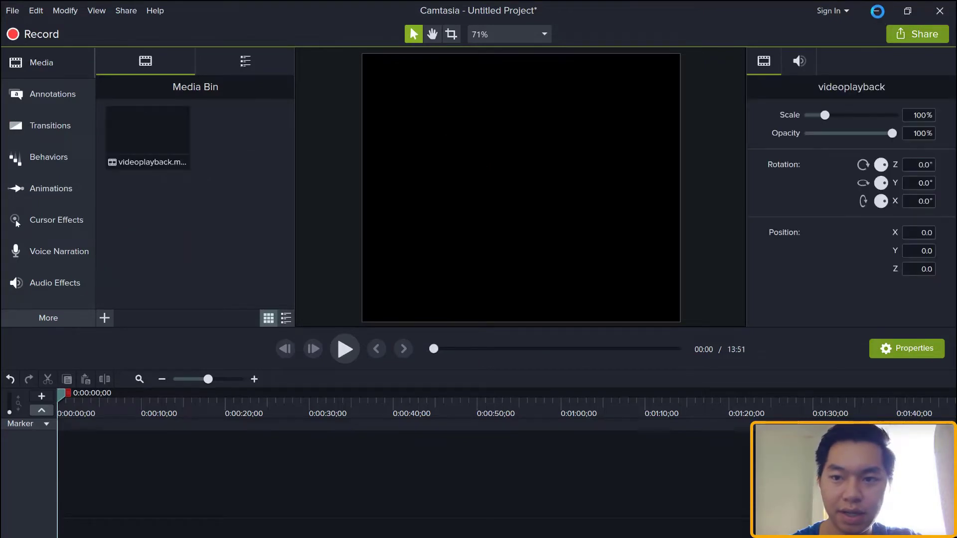
Check the frame width and height of the desktop videoplayback file in its detailed file properties
left_click(877, 11)
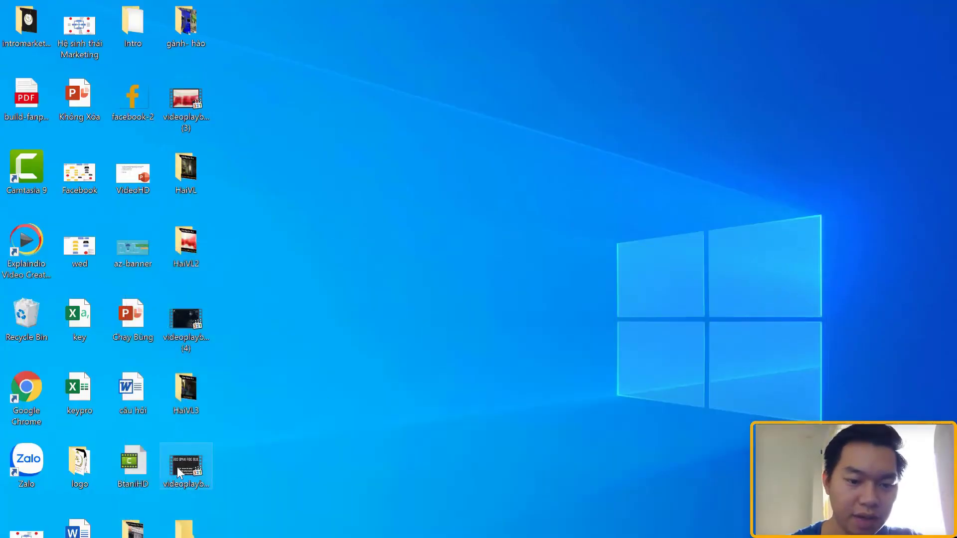
right_click(179, 469)
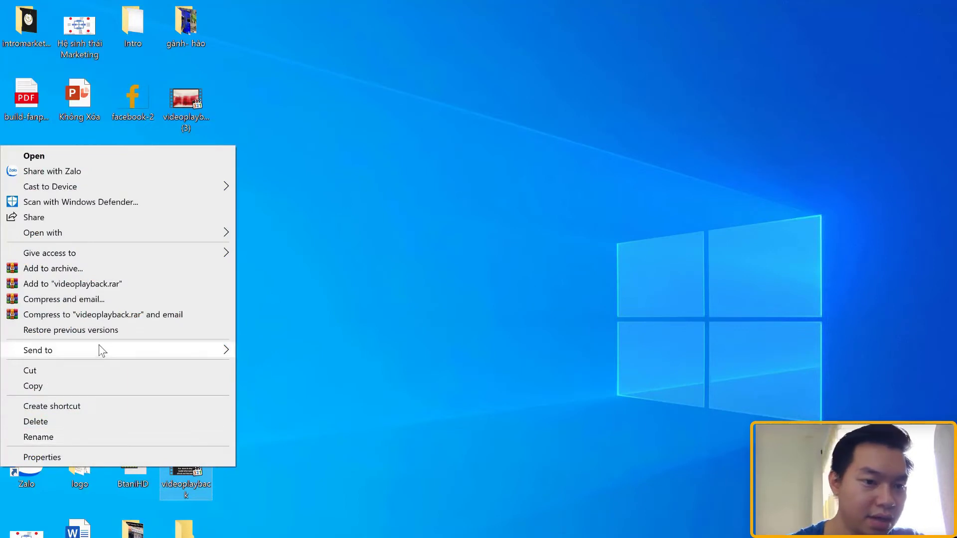
left_click(75, 457)
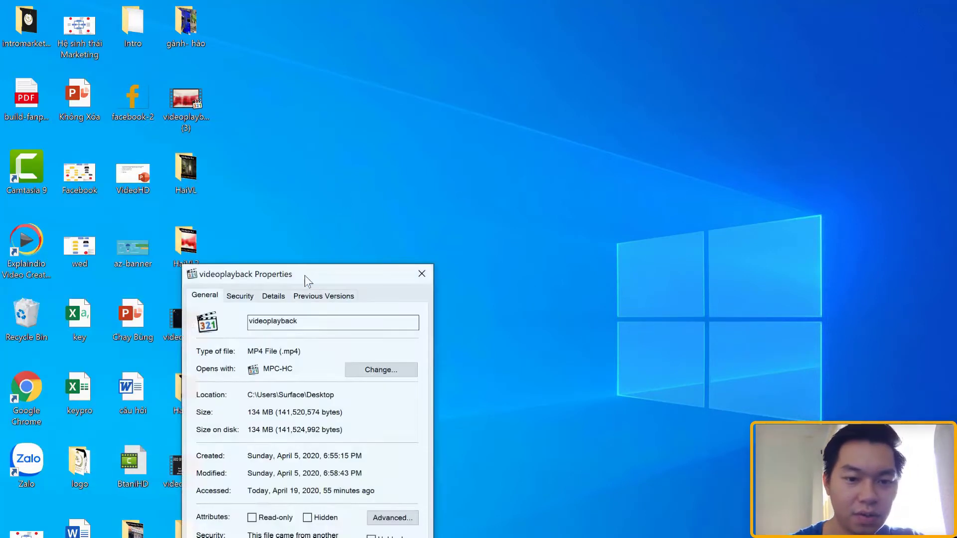
left_click(273, 298)
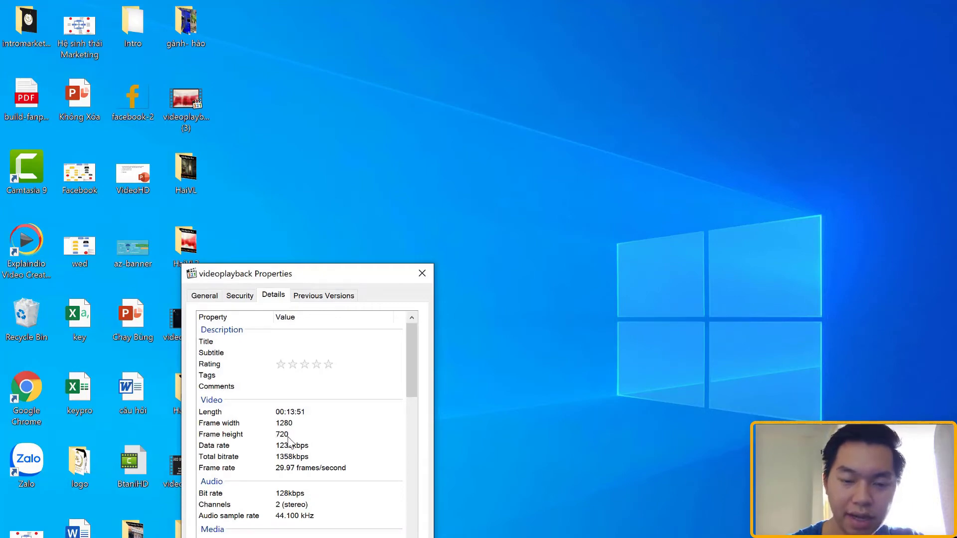
left_click(288, 437)
key("Escape")
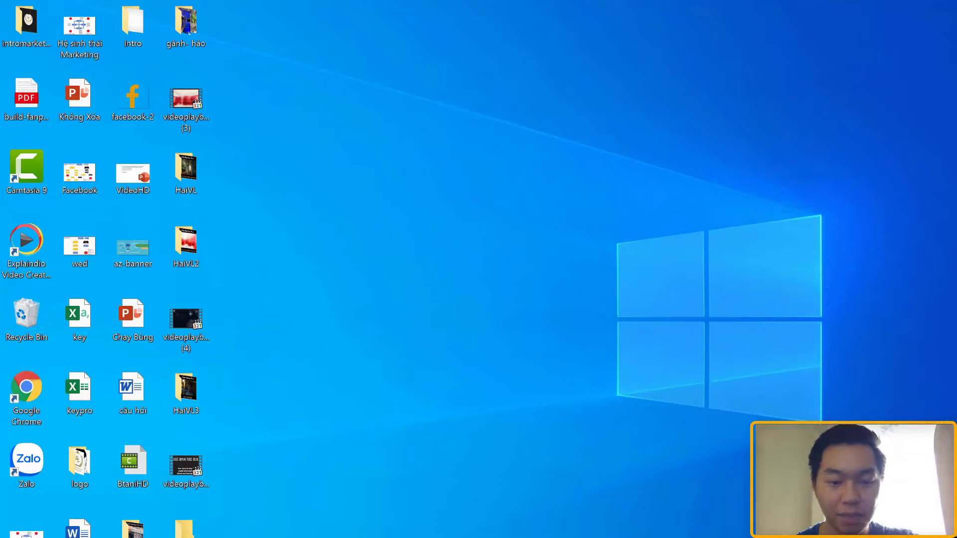
In Camtasia, add a white text rectangle callout over the black band above the video and stretch it across the canvas width
left_click(186, 469)
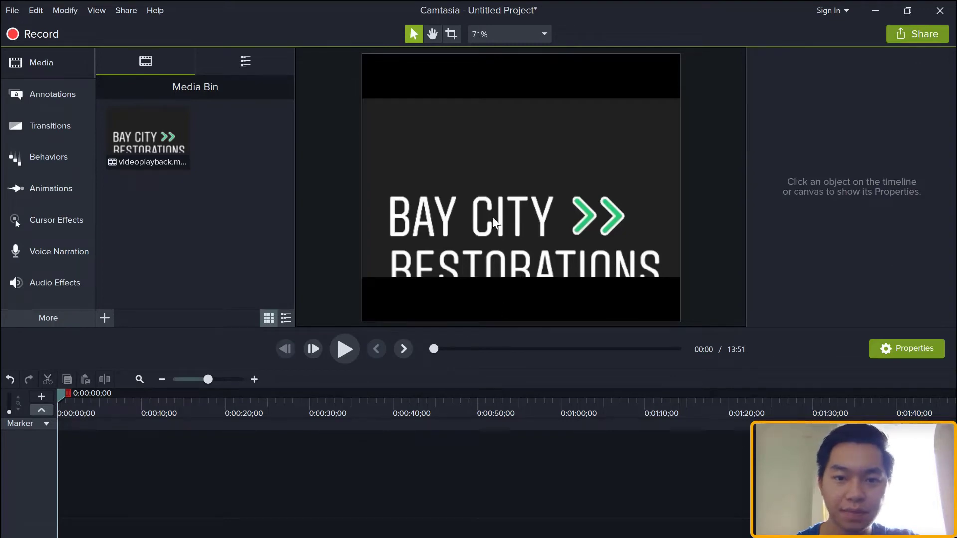
left_click(74, 96)
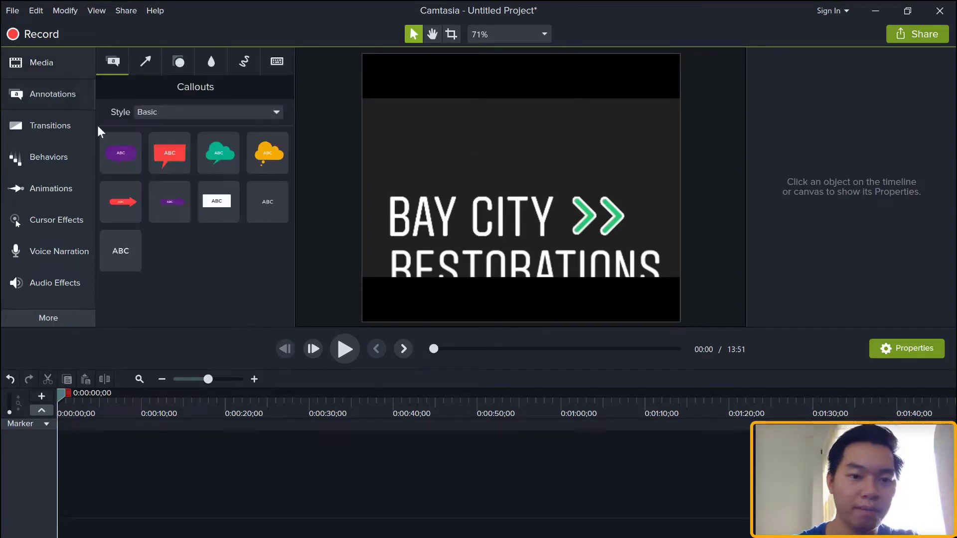
left_click_drag(350, 90, 448, 73)
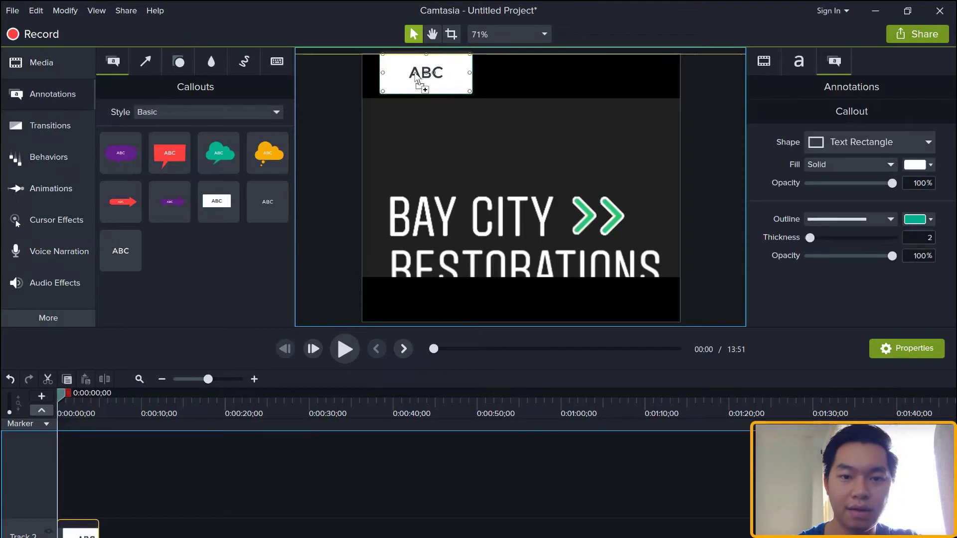
left_click_drag(551, 75, 678, 73)
left_click_drag(573, 72, 571, 73)
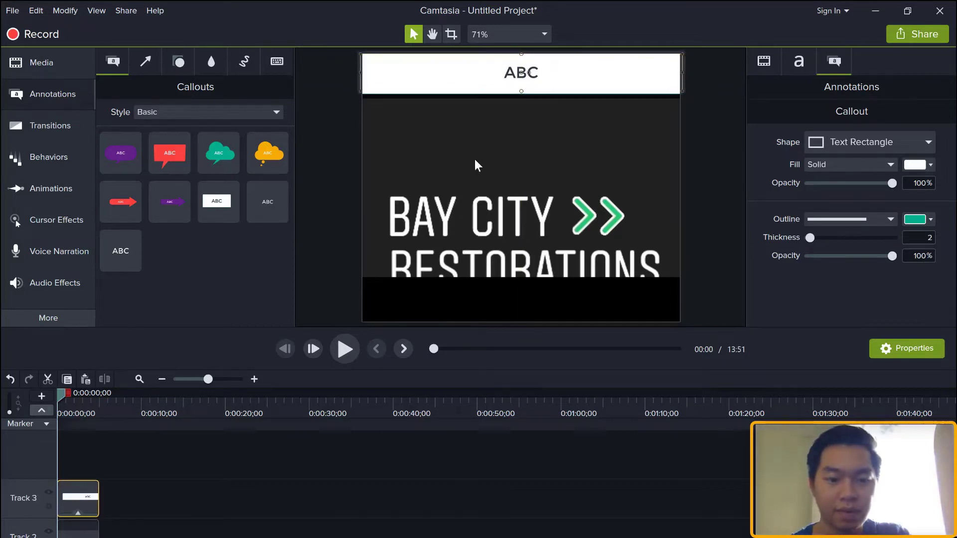
Duplicate the white ABC callout and place the copy over the black band below the video
key("ctrl+c")
key("ctrl+v")
left_click_drag(524, 70, 526, 304)
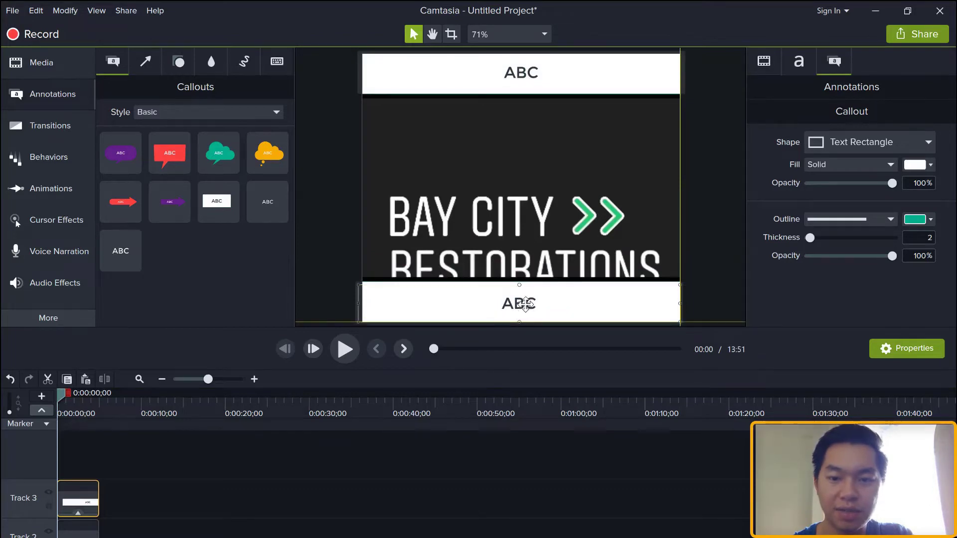
left_click(718, 237)
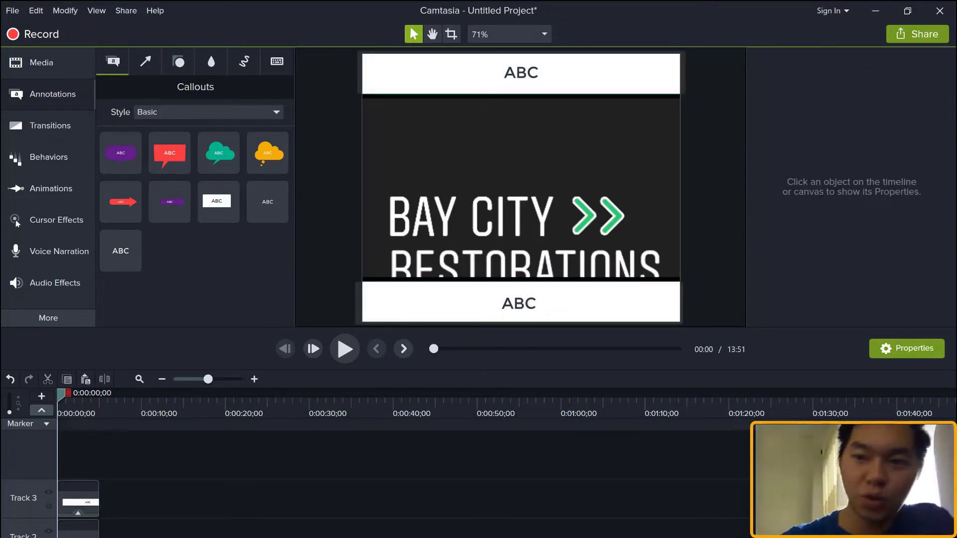
Go through the local file export with the MP4 only (up to 1080p) preset up to the production name and folder page, and cancel it
left_click(935, 42)
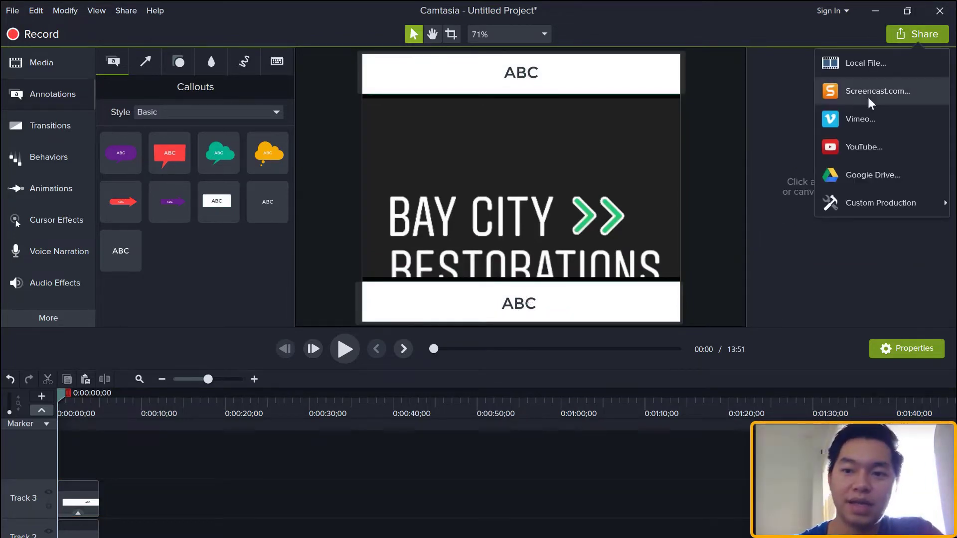
left_click(858, 70)
left_click(609, 384)
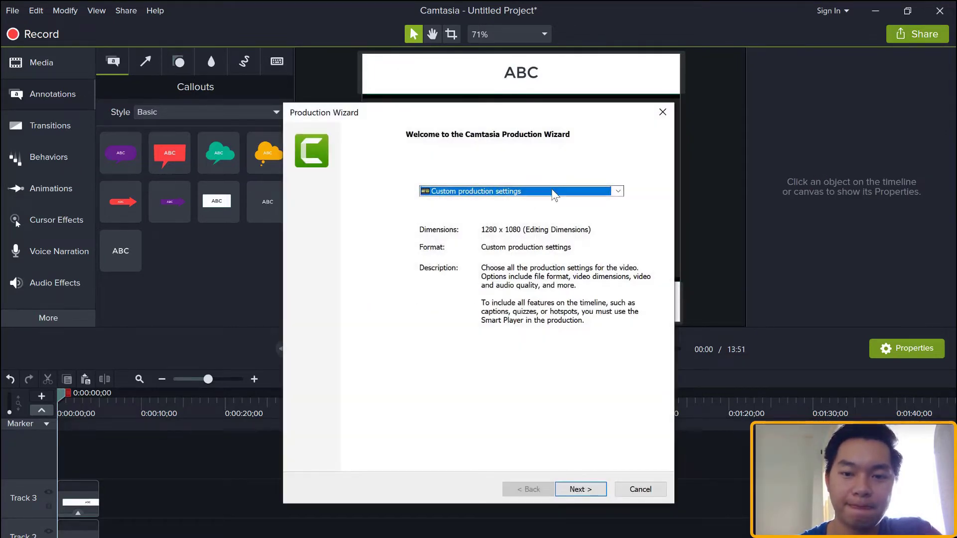
left_click(550, 191)
left_click(477, 348)
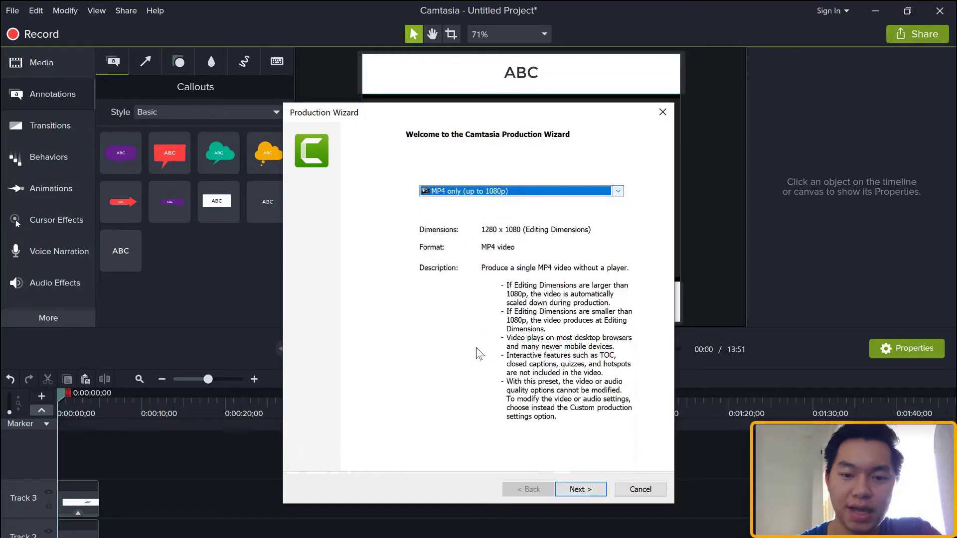
left_click(573, 489)
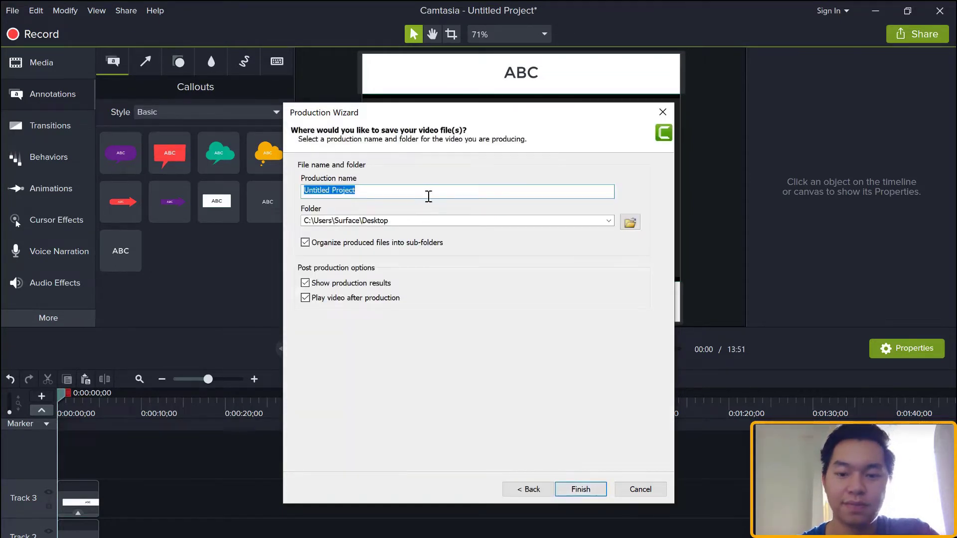
left_click(641, 489)
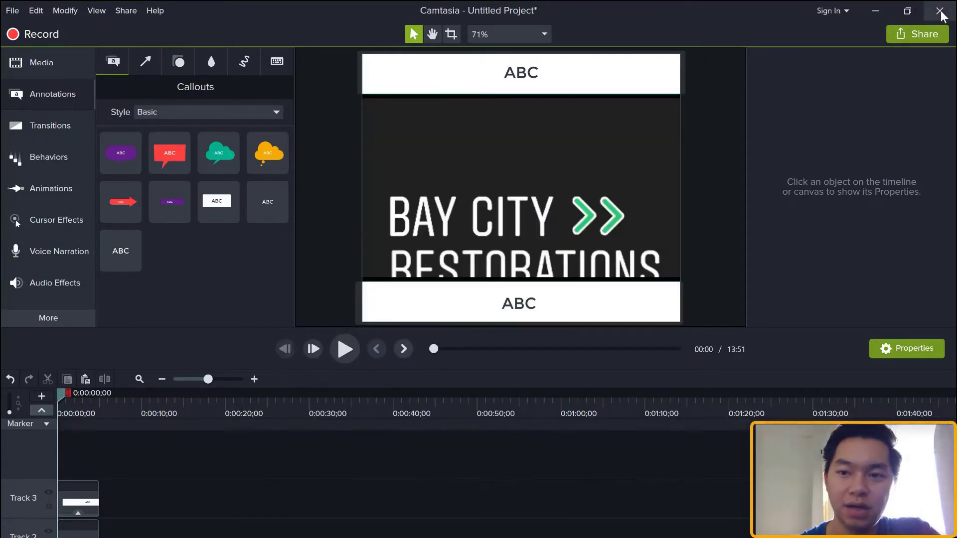
Switch to the browser and view the posting options of the video upload in Creator Studio
left_click(881, 12)
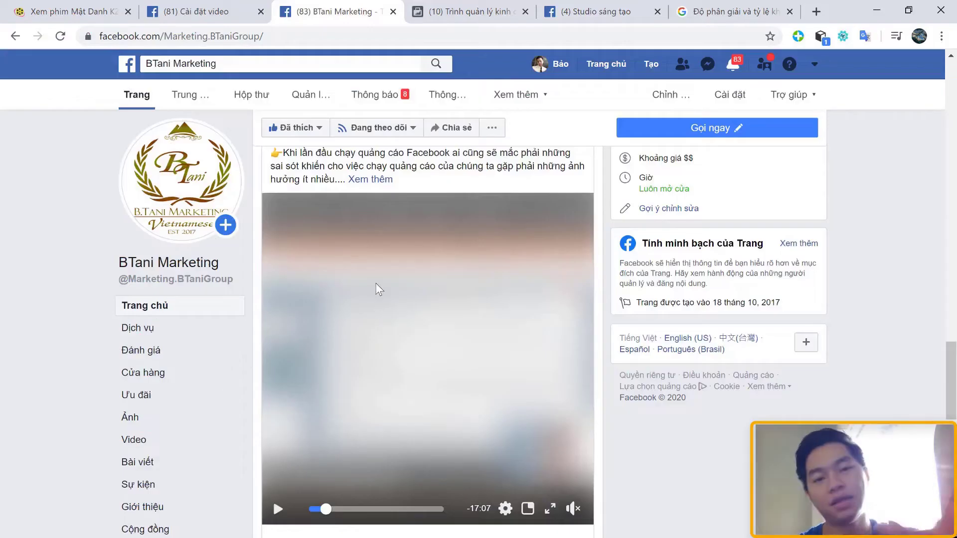
left_click(596, 12)
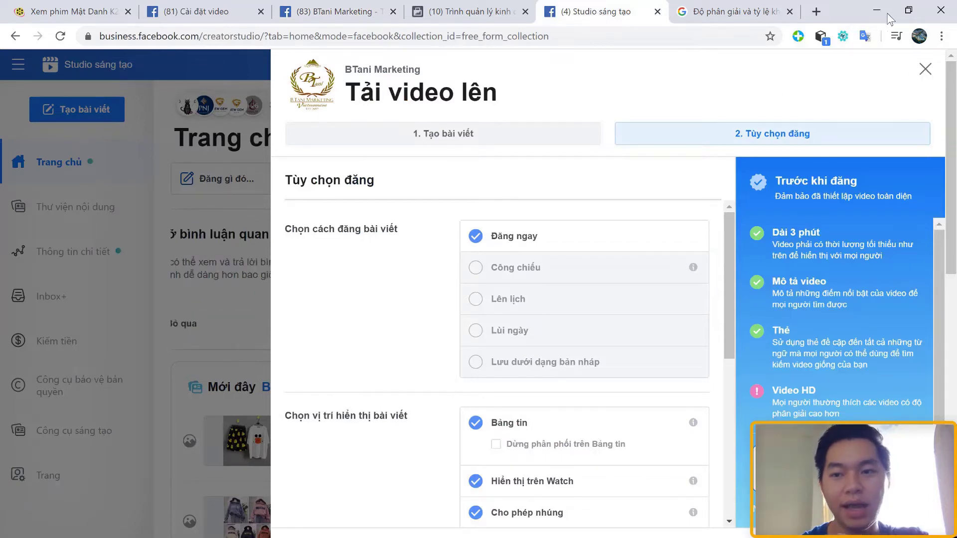
Open the clip folder on the desktop and check the frame width and height of the loose MP4 video
key("Escape")
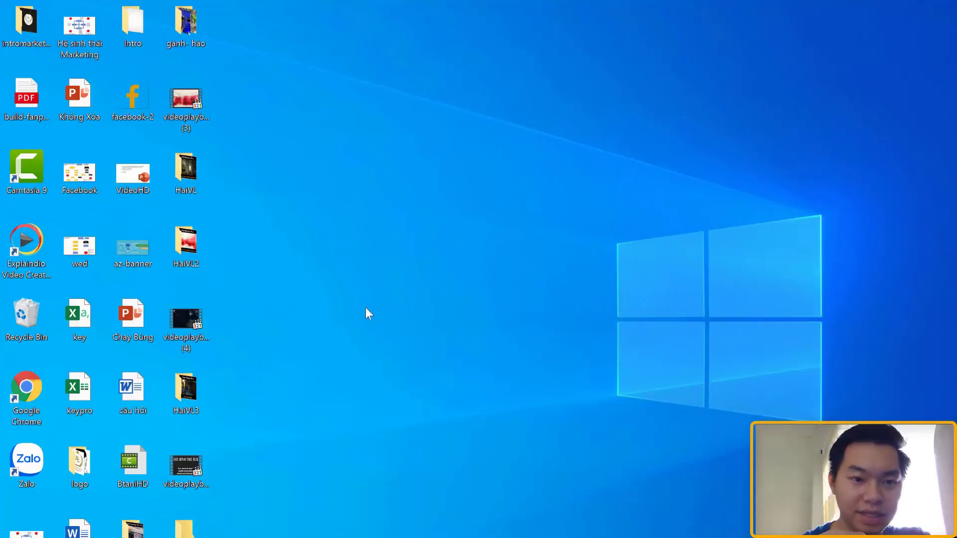
double_click(190, 532)
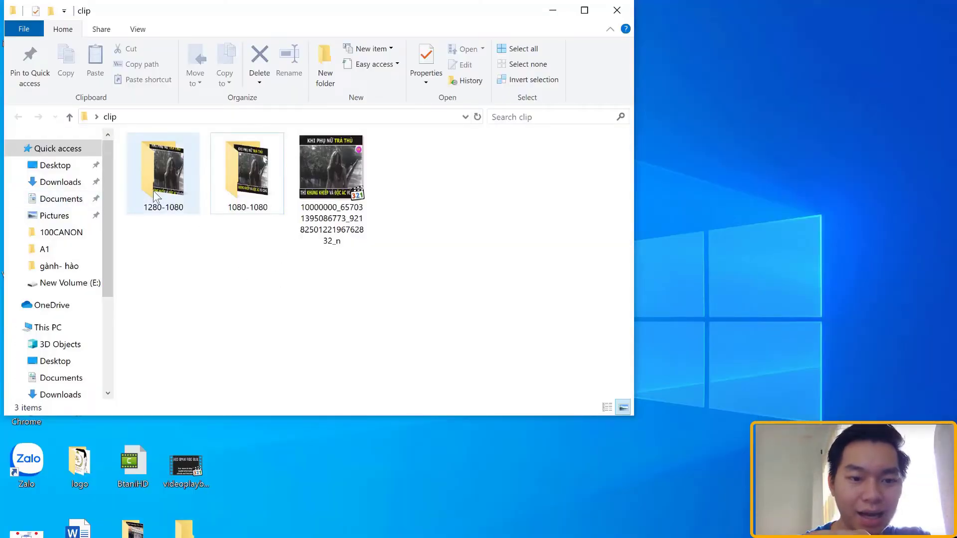
left_click(334, 165)
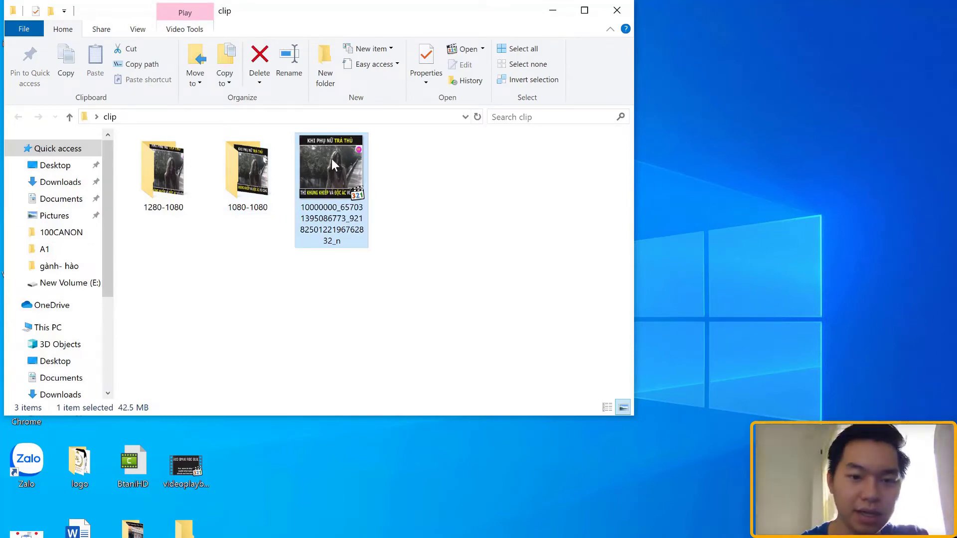
right_click(332, 164)
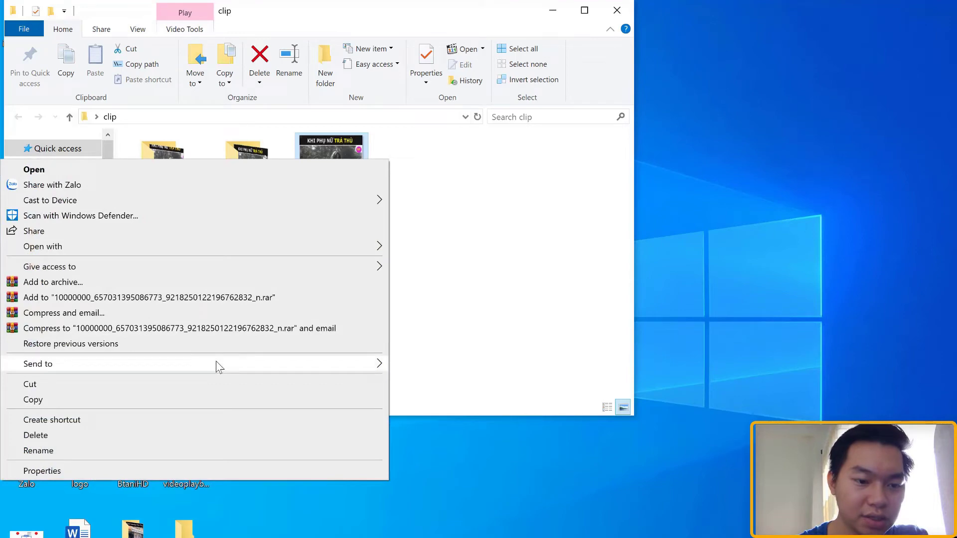
left_click(191, 468)
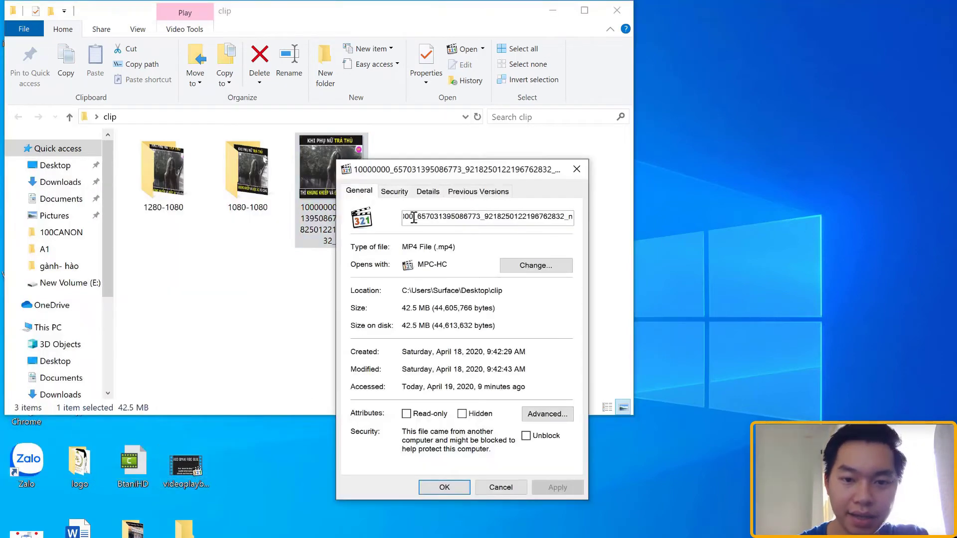
left_click(429, 192)
left_click(447, 331)
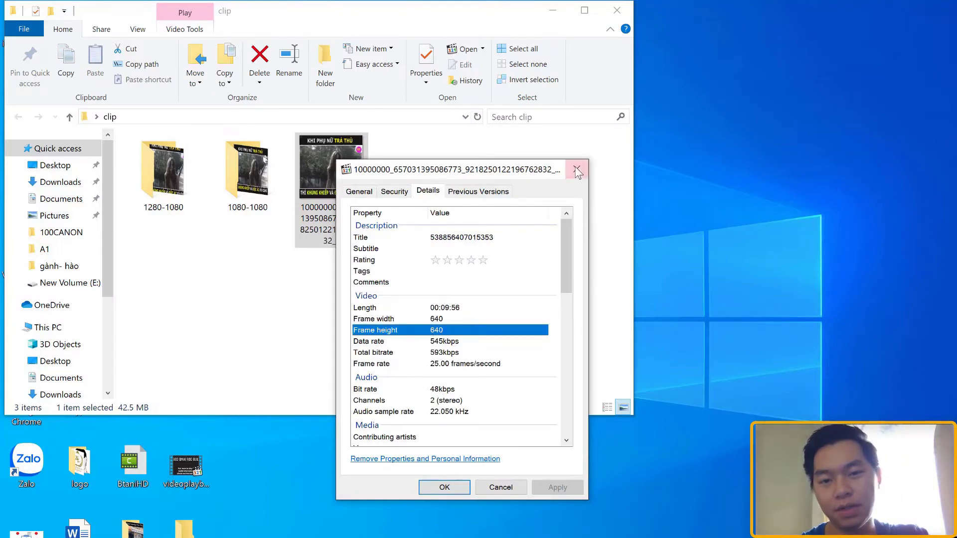
left_click(577, 170)
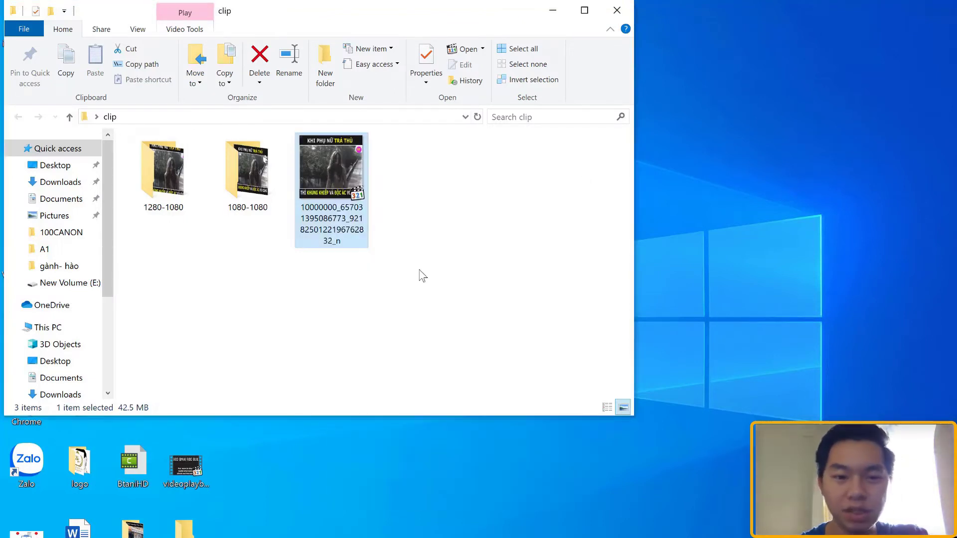
Open the 1080-1080 folder and check the frame size and bitrate details of the HaiVL5 video
left_click(246, 180)
right_click(246, 180)
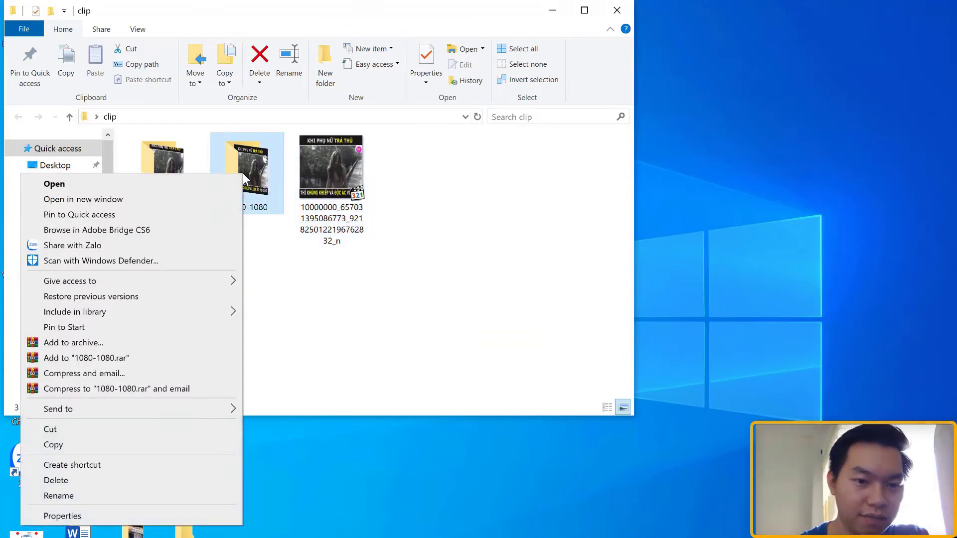
left_click(285, 248)
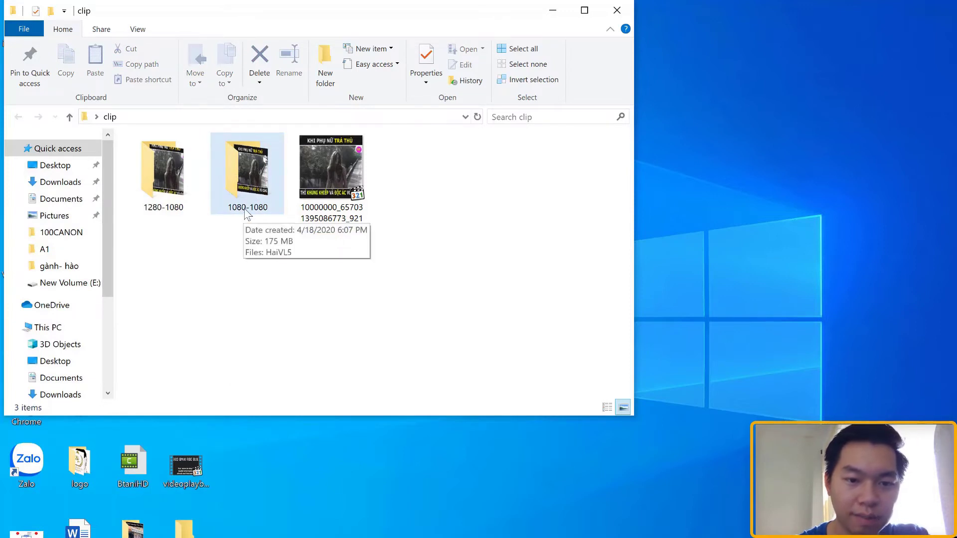
double_click(223, 192)
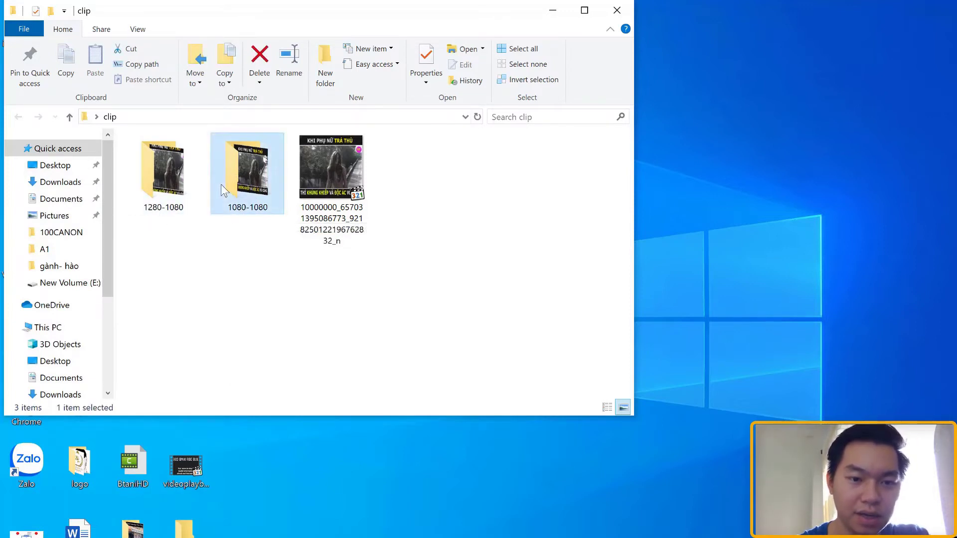
left_click(190, 204)
right_click(179, 191)
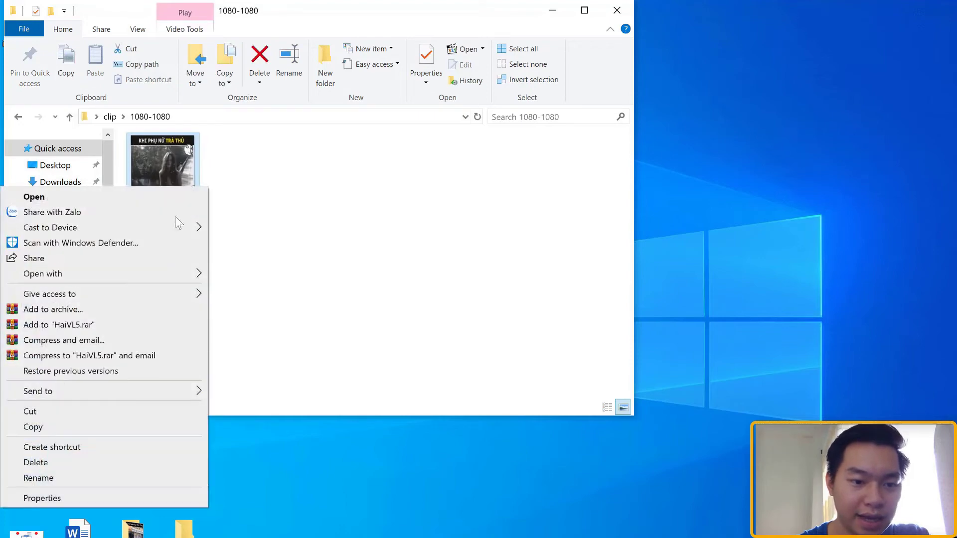
left_click(63, 501)
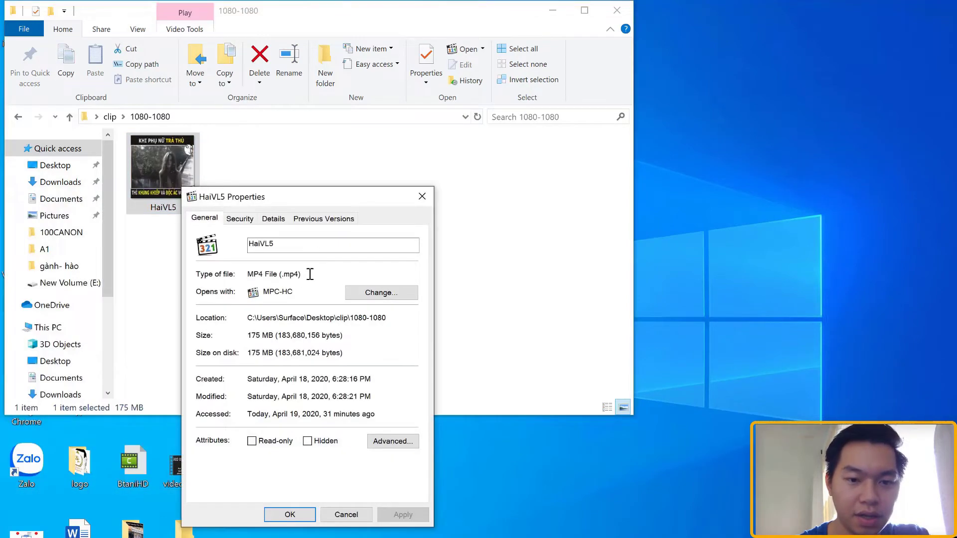
left_click(273, 218)
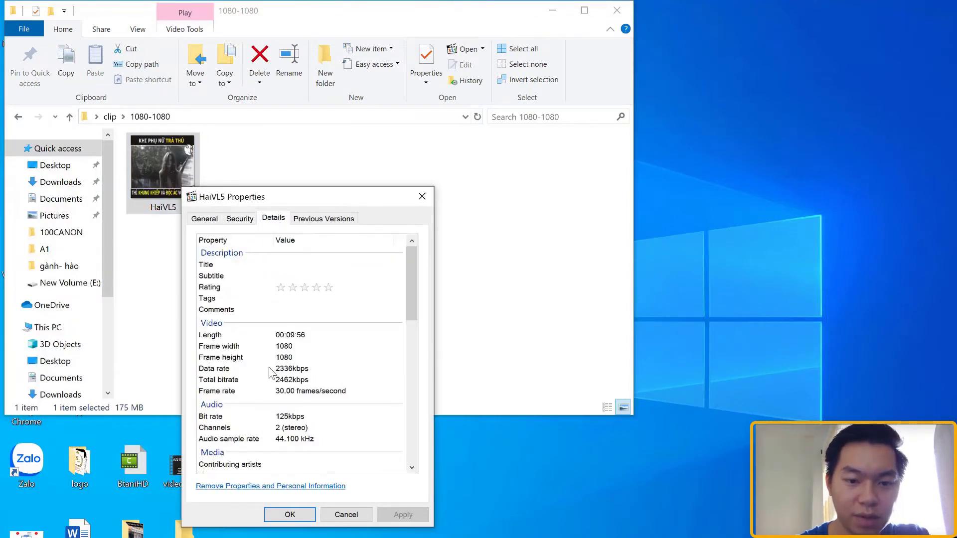
left_click(297, 515)
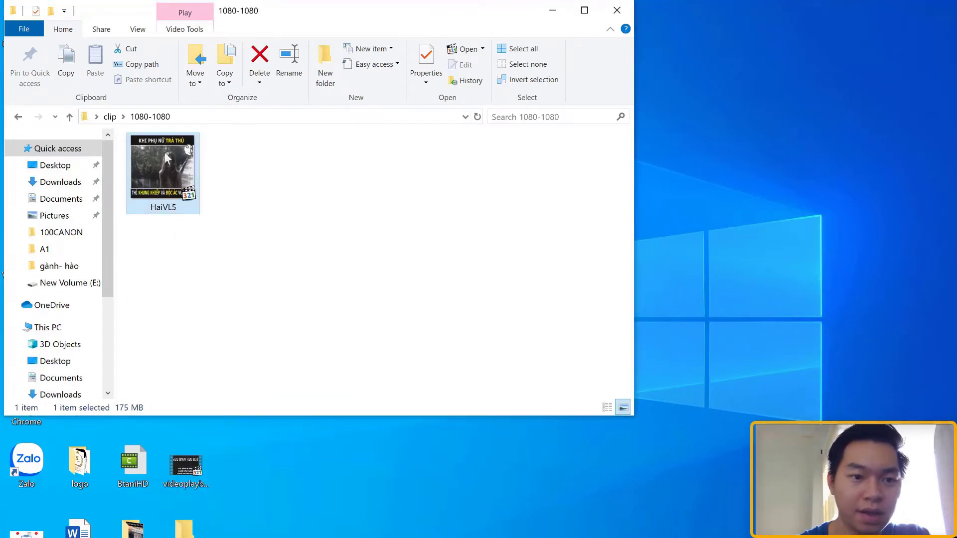
Check the frame size details of the video in the 1280-1080 folder, and close the folder window
left_click(69, 117)
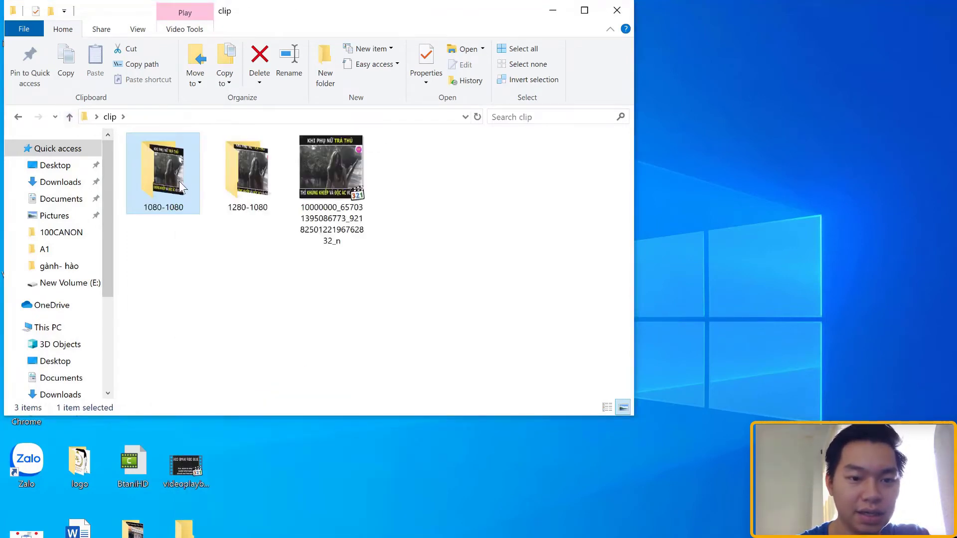
double_click(181, 185)
left_click(70, 117)
double_click(279, 192)
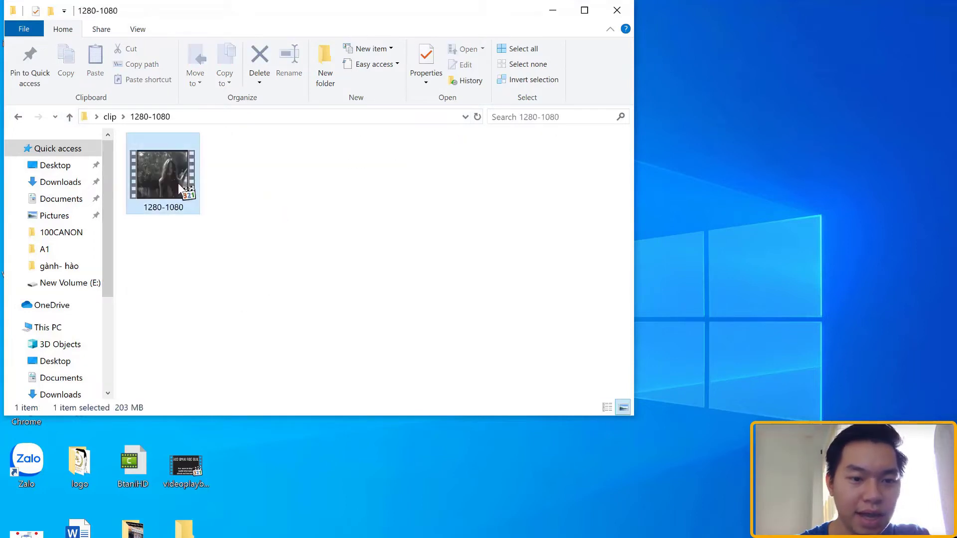
right_click(181, 189)
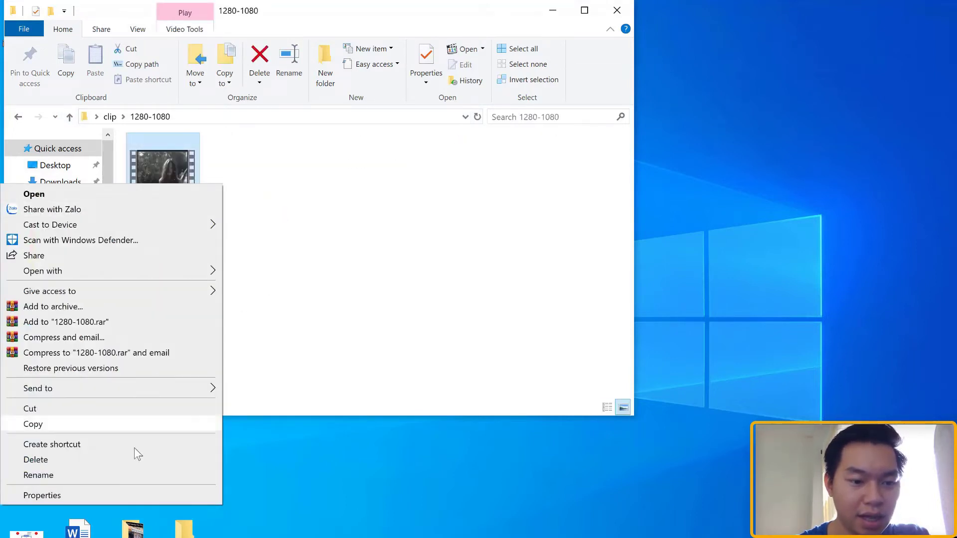
left_click(131, 495)
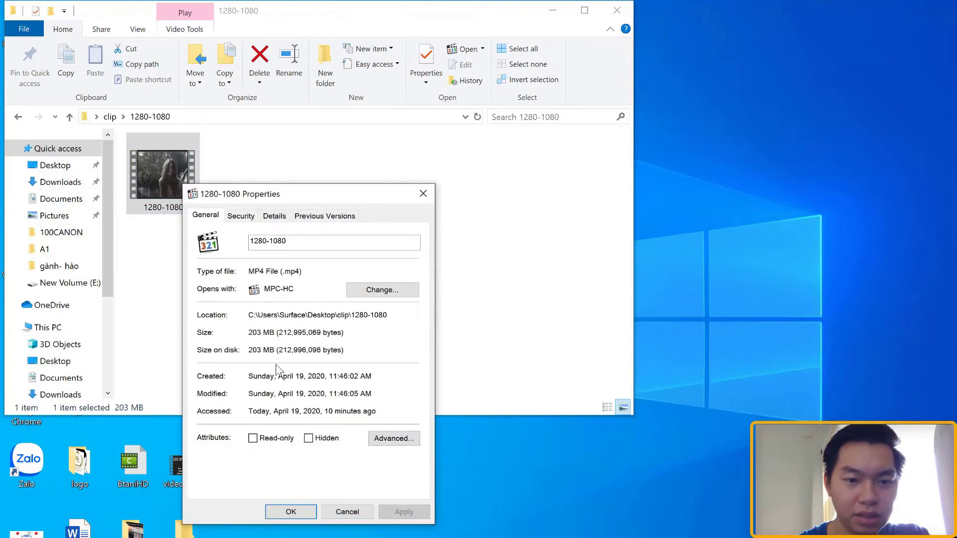
left_click(275, 219)
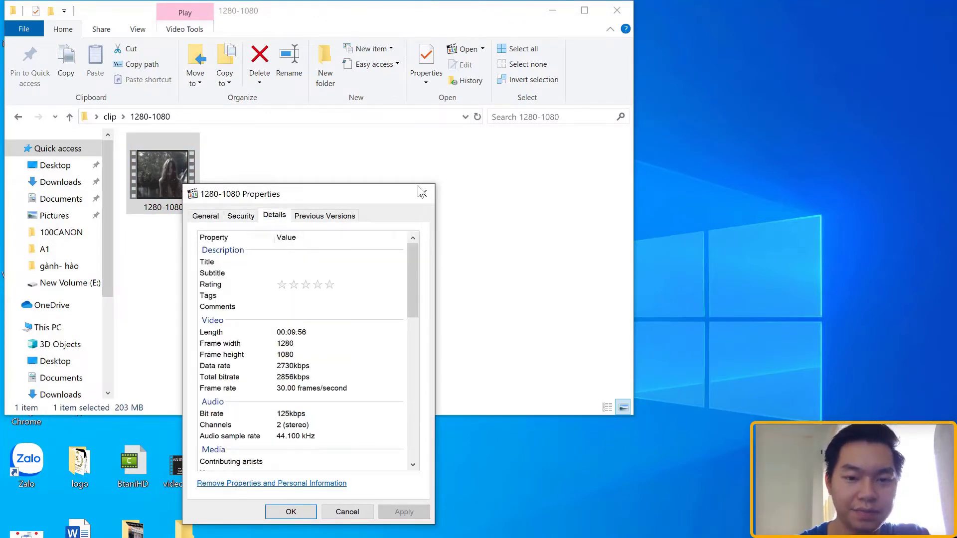
left_click(437, 207)
left_click(429, 494)
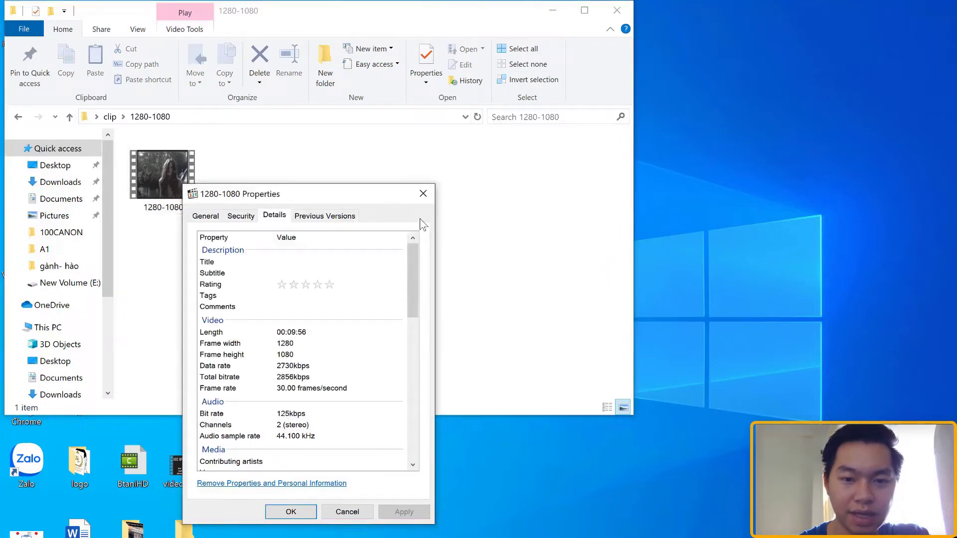
left_click(423, 194)
left_click(617, 10)
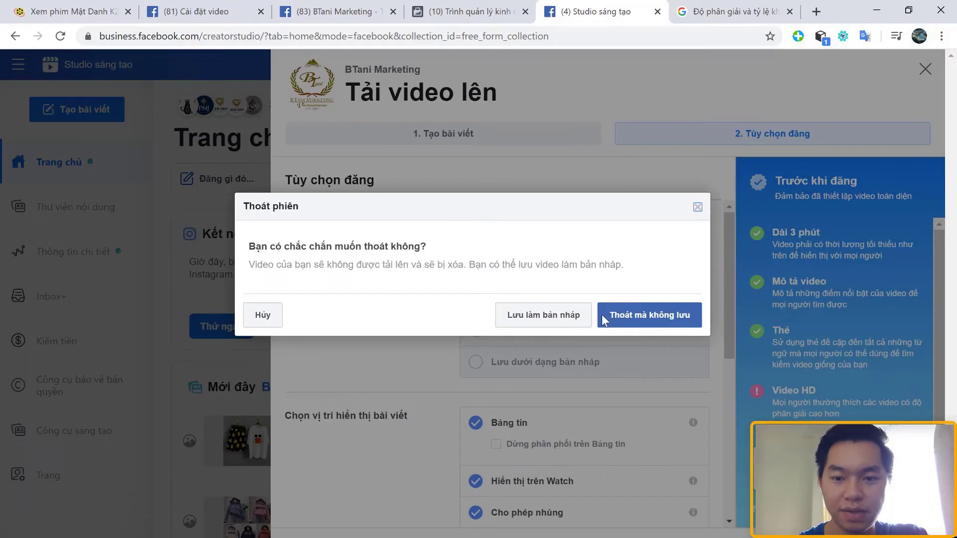
Exit the pending Creator Studio upload without saving, and open the publishing tools of the BTani Marketing page
left_click(645, 322)
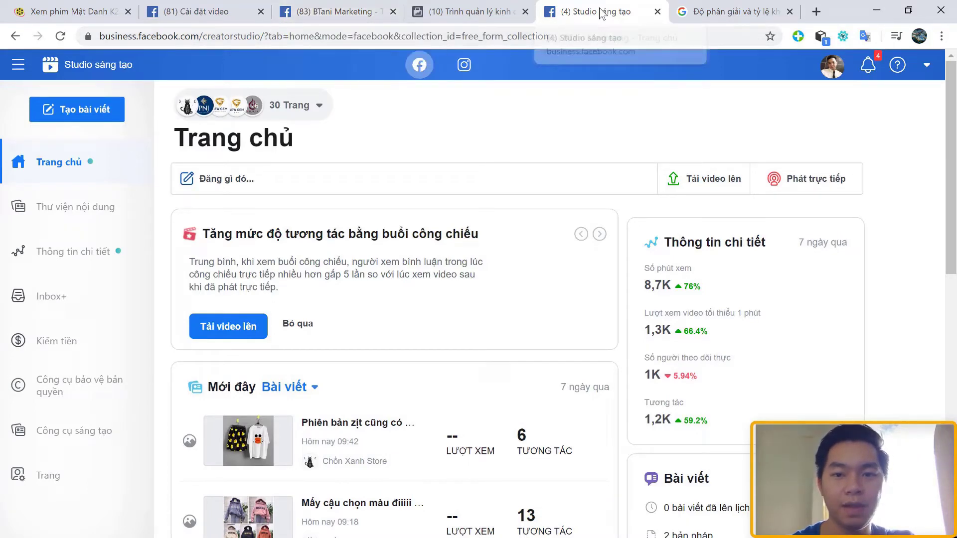
left_click(382, 14)
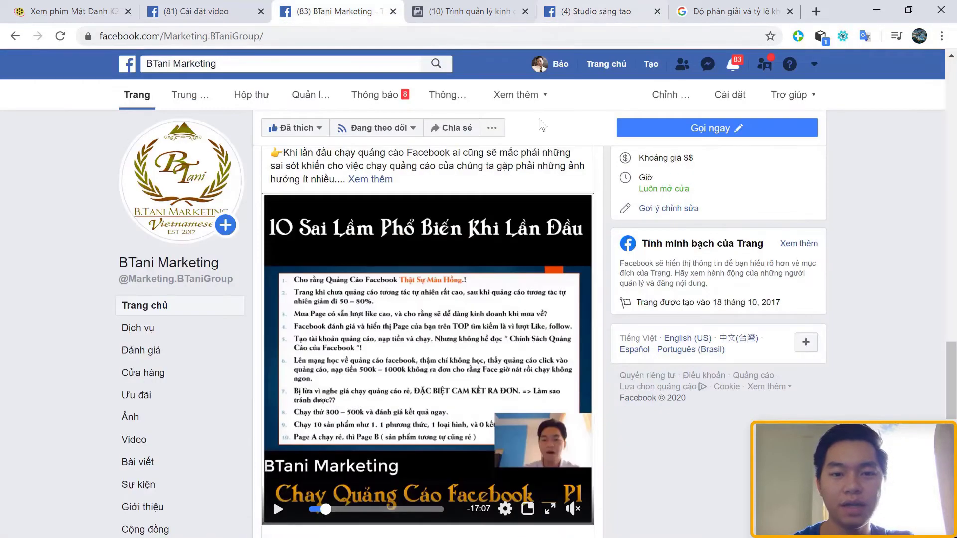
scroll(527, 253, "up", 10)
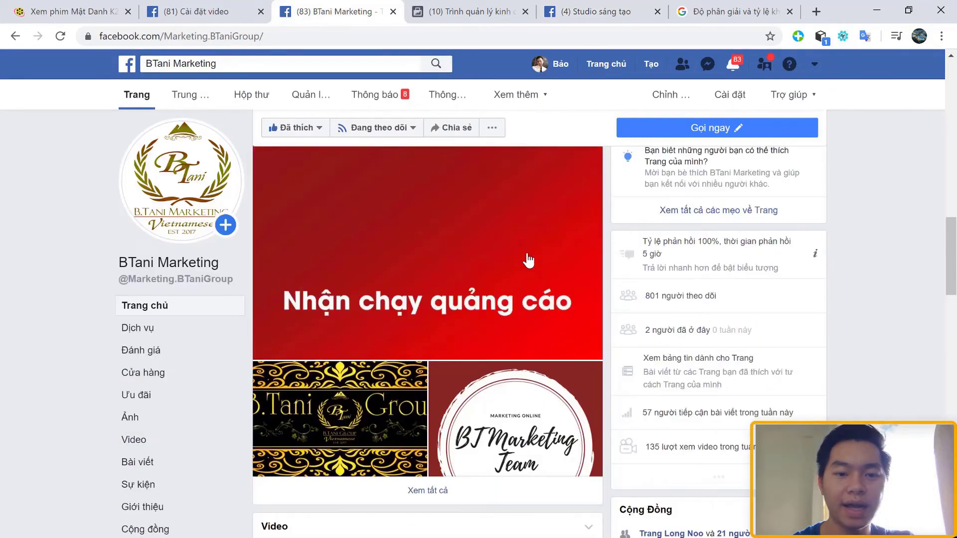
scroll(528, 258, "up", 10)
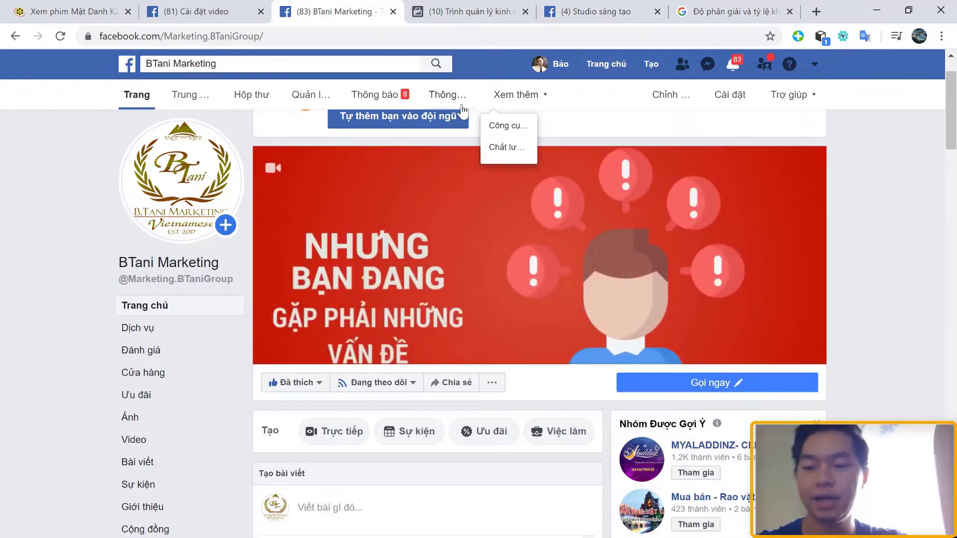
left_click(509, 128)
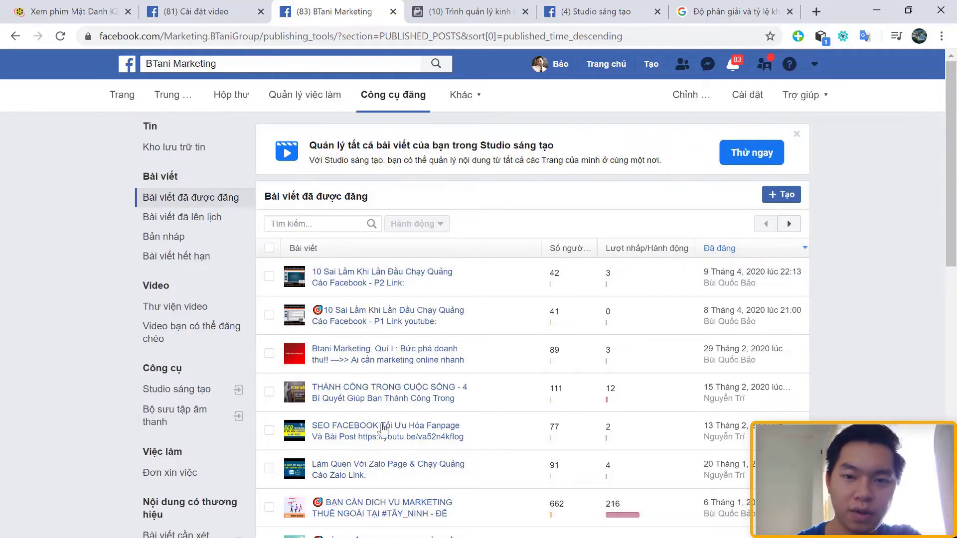
In Creator Studio, upload the HaiVL5 video from the clip > 1080-1080 folder to the BTani Marketing page
left_click(584, 9)
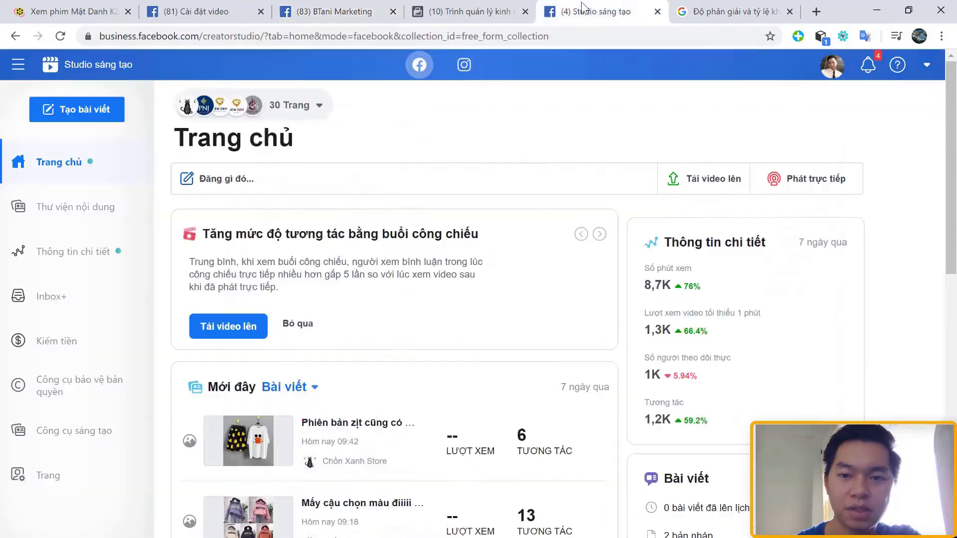
left_click(714, 182)
left_click(712, 209)
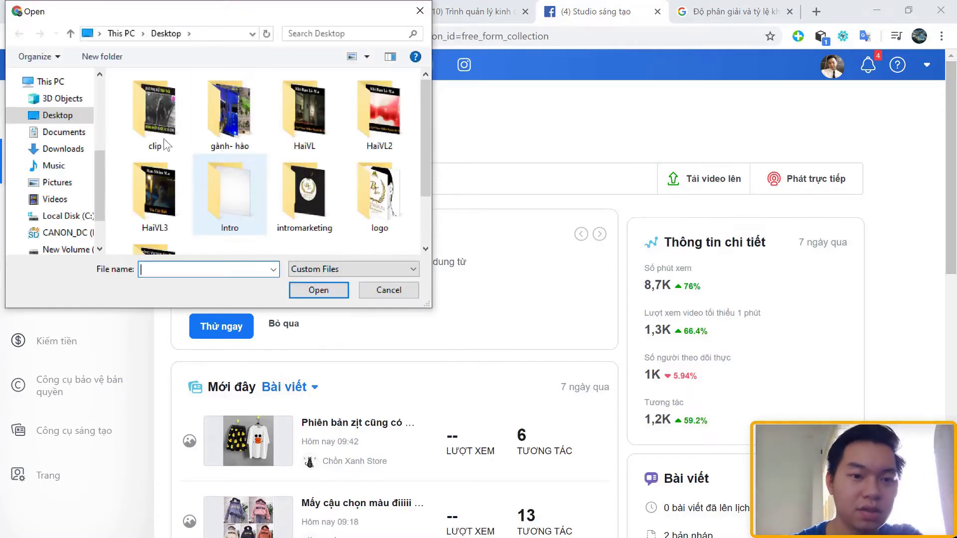
double_click(154, 120)
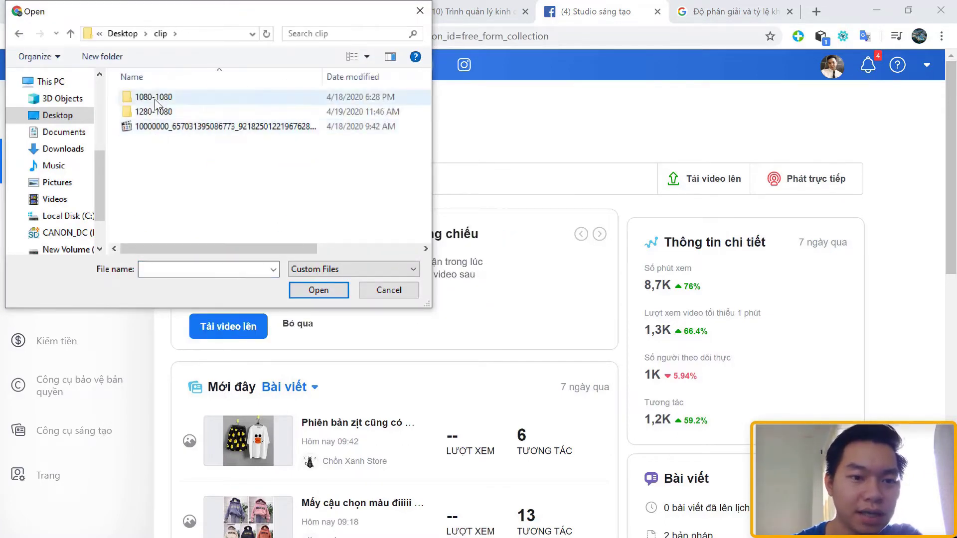
double_click(154, 99)
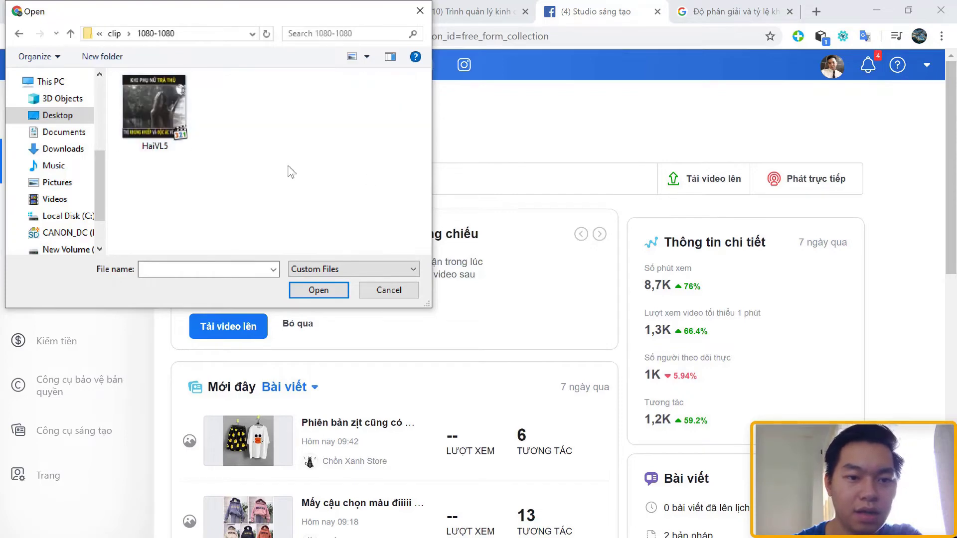
left_click(179, 148)
left_click(311, 287)
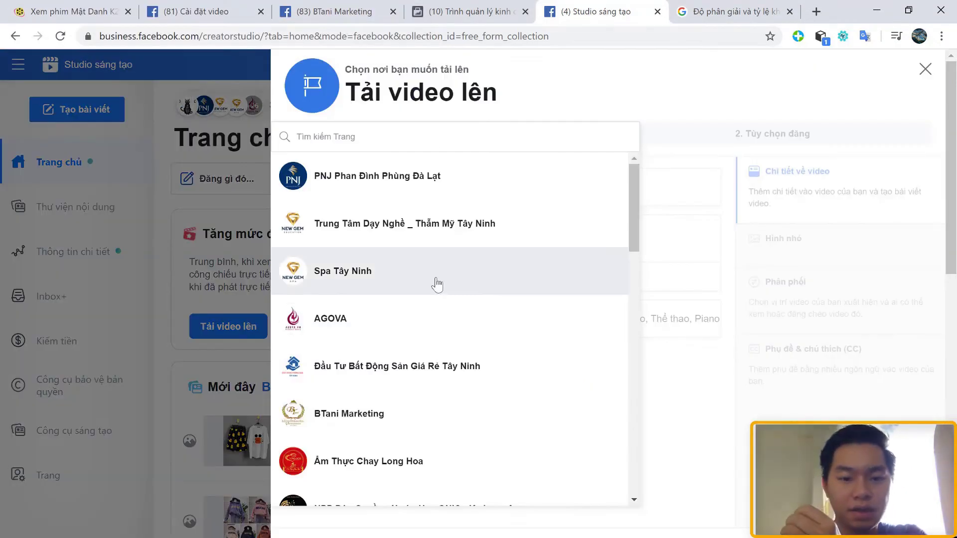
left_click(390, 413)
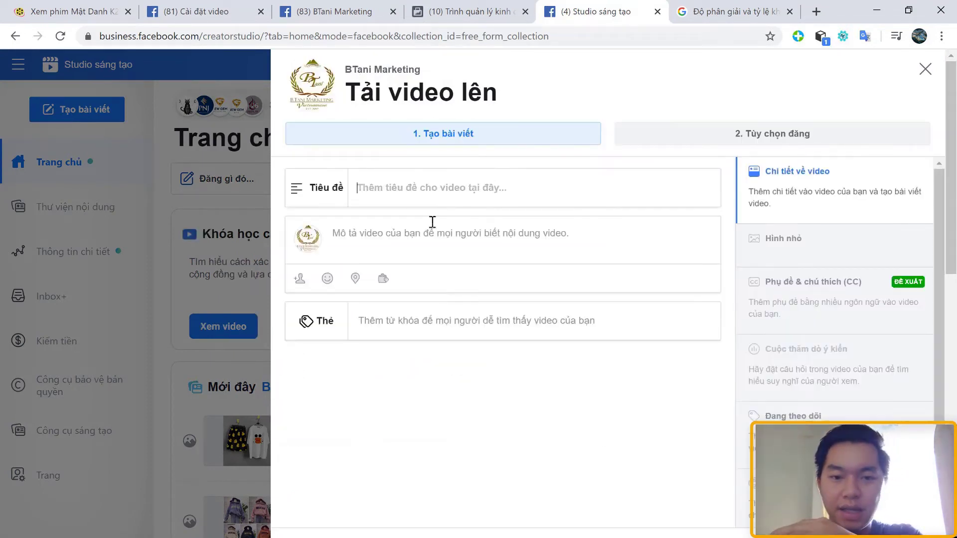
Title the video post "dfgd" and describe it as "ddđ" with "#" on a second line
type("dfgd")
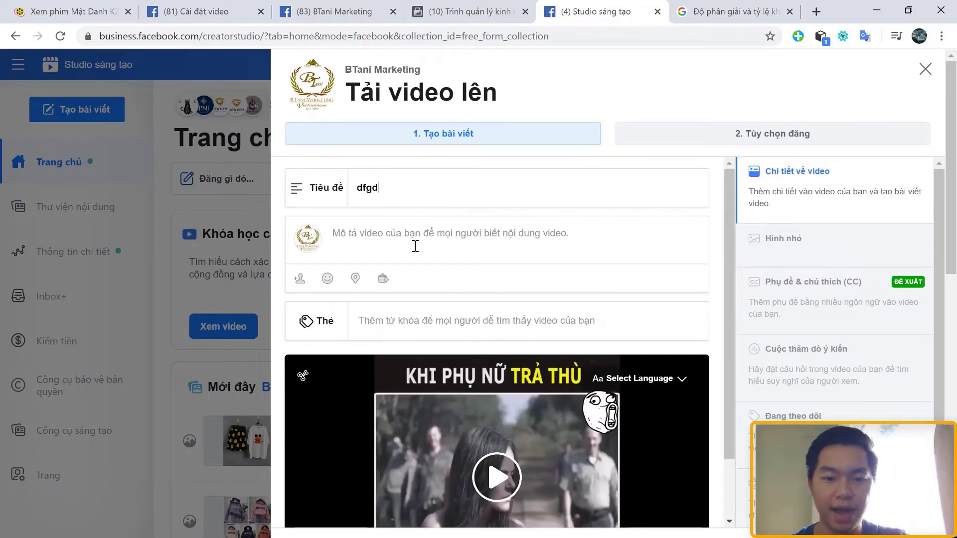
left_click(416, 246)
type("dd")
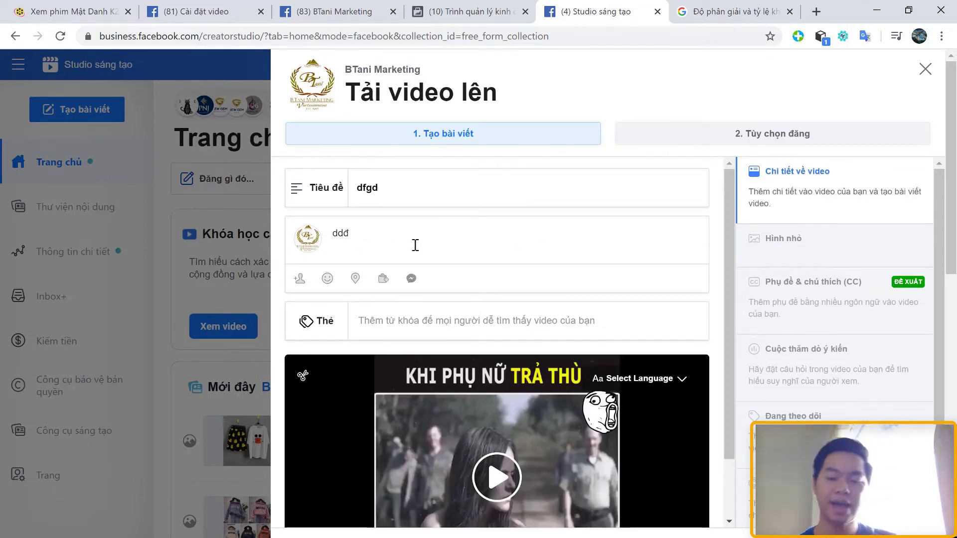
type("đ")
key("Return")
type("#")
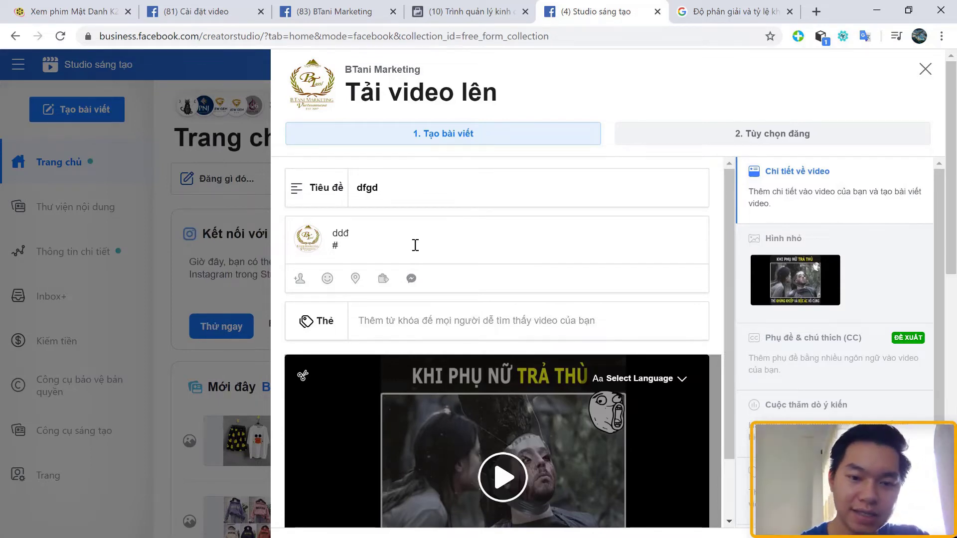
Add the tags "giải trí" and "hài hước" to the video post
left_click(419, 320)
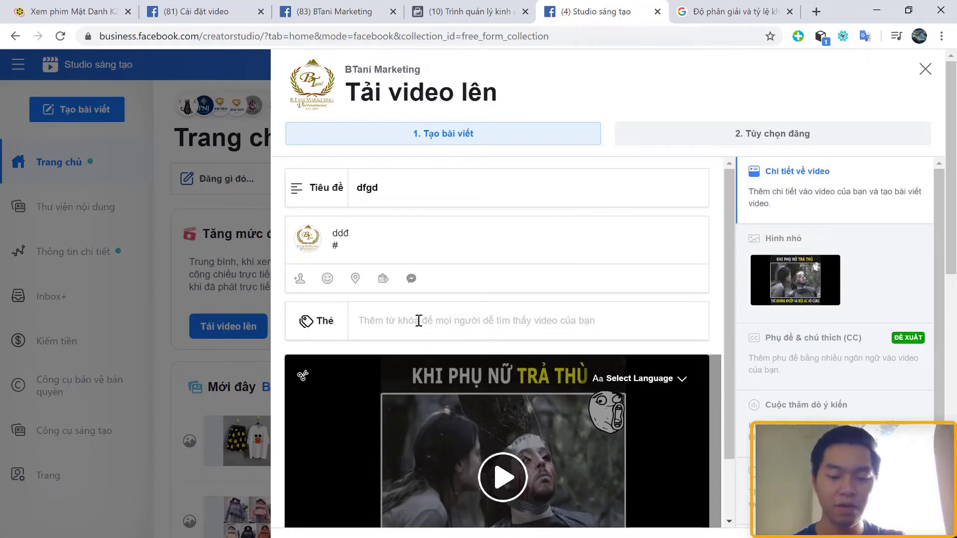
type("giải tris")
key("Return")
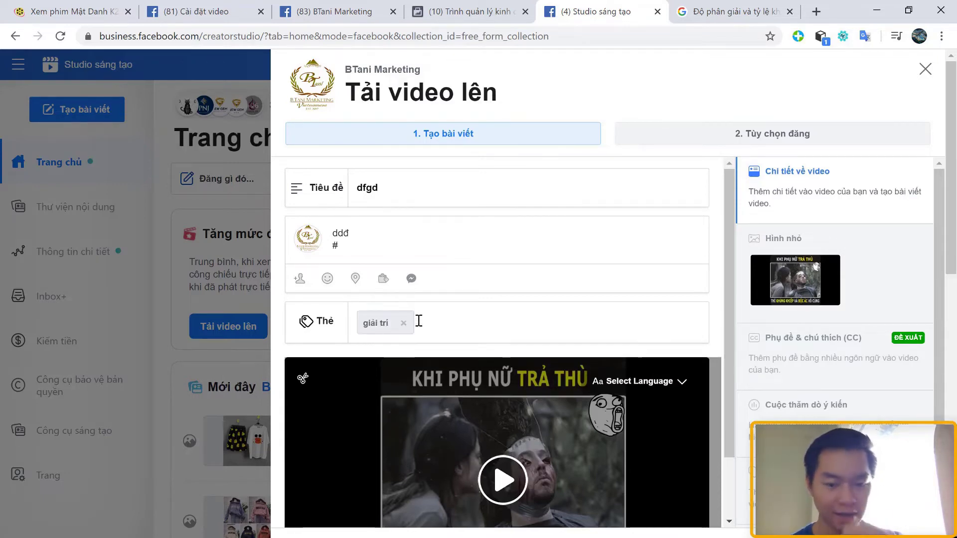
type("hài hu")
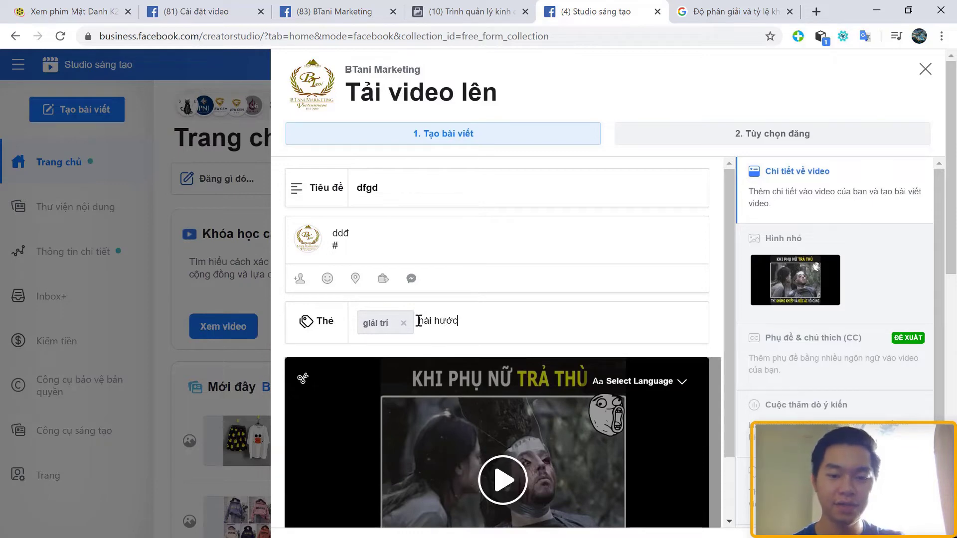
key("Return")
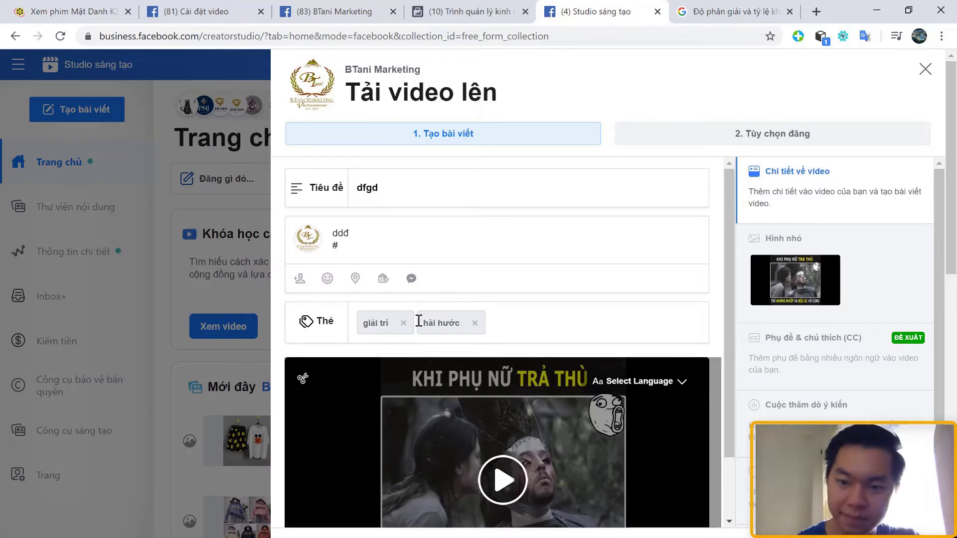
Try several auto-generated images as the video's thumbnail, ending on the fourth one, the dark frame
scroll(835, 303, "down", 1)
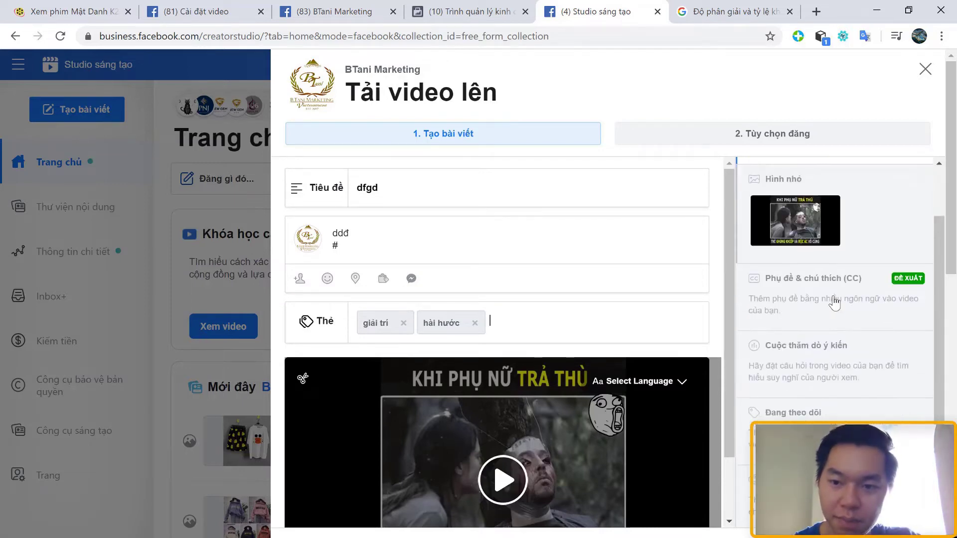
left_click(865, 212)
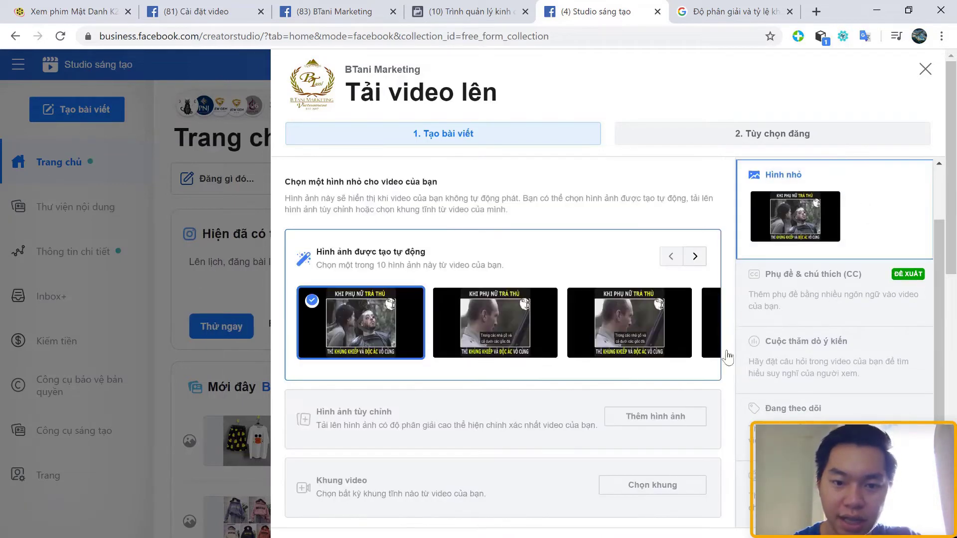
left_click(498, 324)
left_click(688, 329)
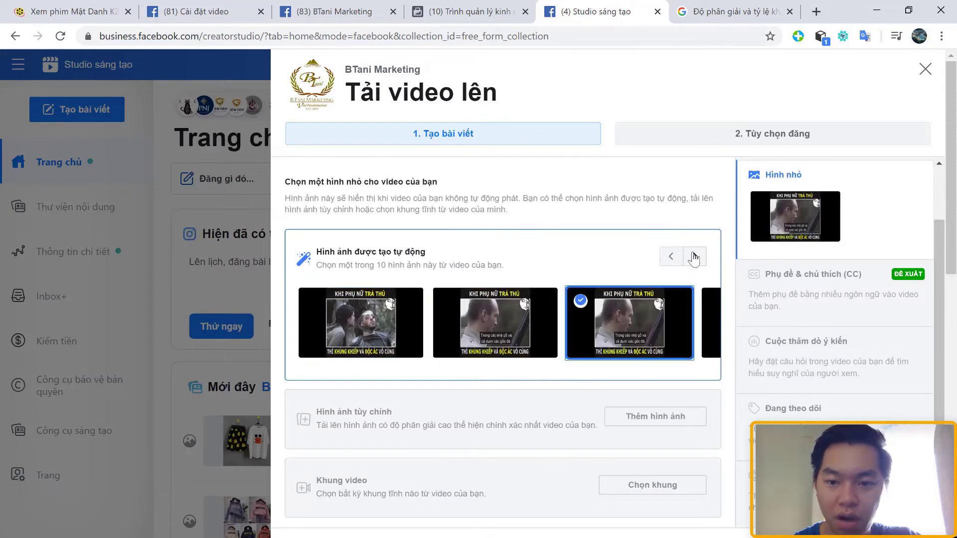
left_click(694, 257)
left_click(665, 324)
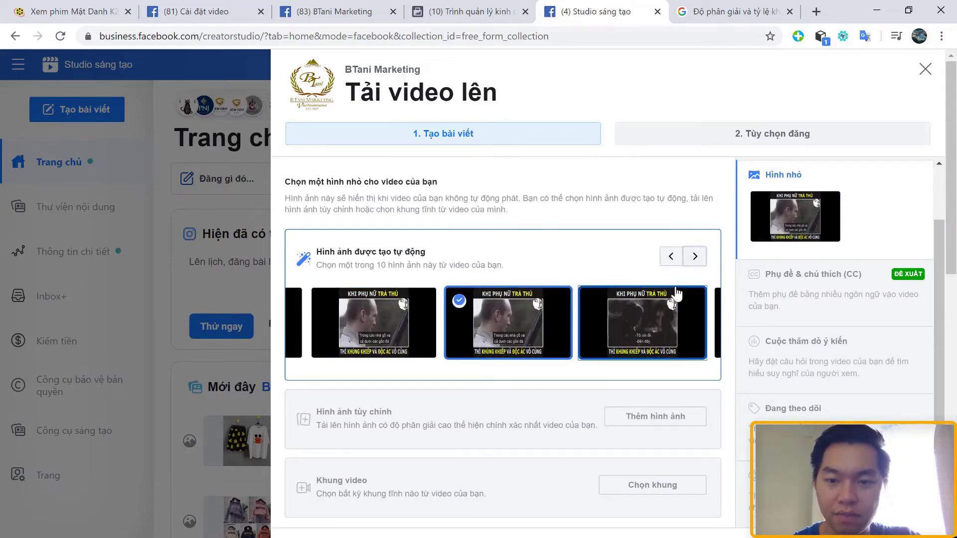
left_click(693, 256)
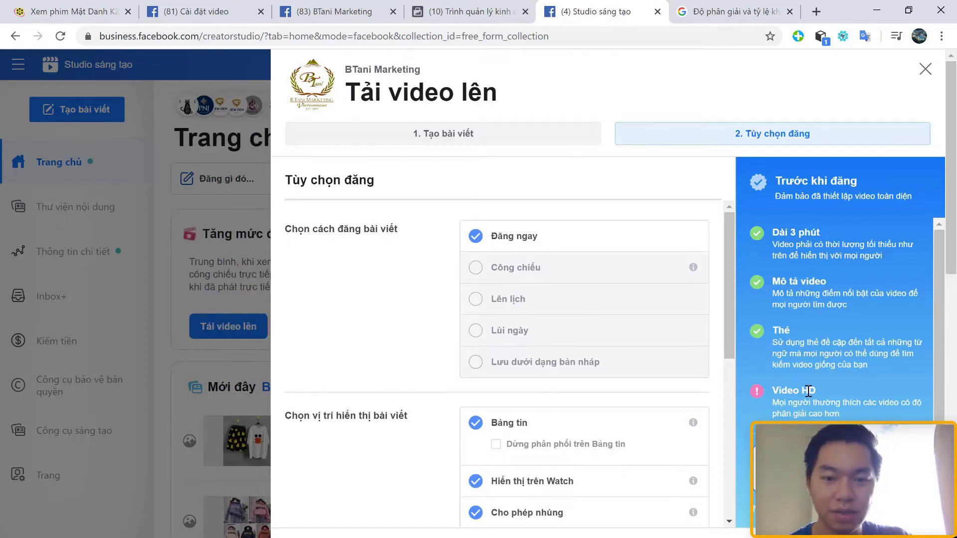
Go back from the publishing options to review the video details, and discard the pending upload
left_click(507, 143)
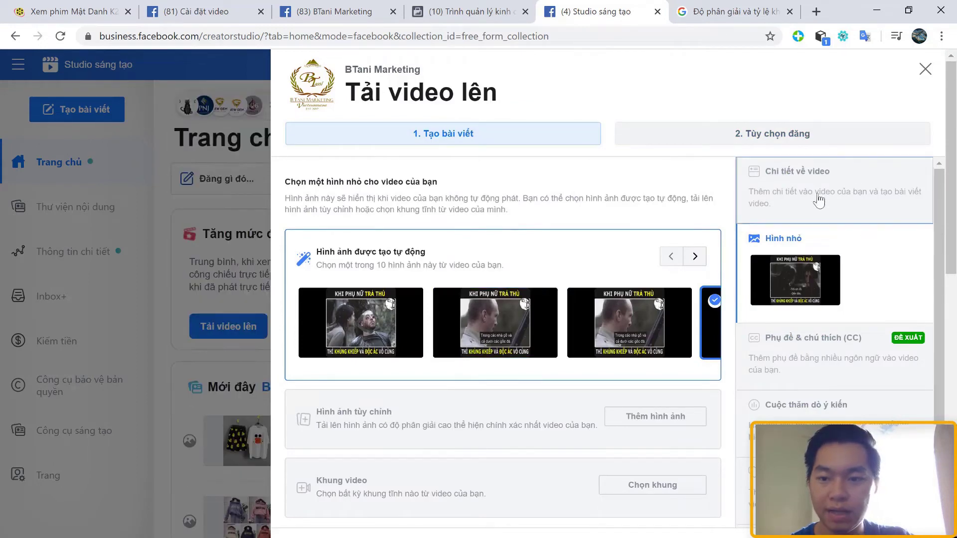
left_click(851, 185)
scroll(550, 400, "down", 1)
scroll(550, 401, "down", 1)
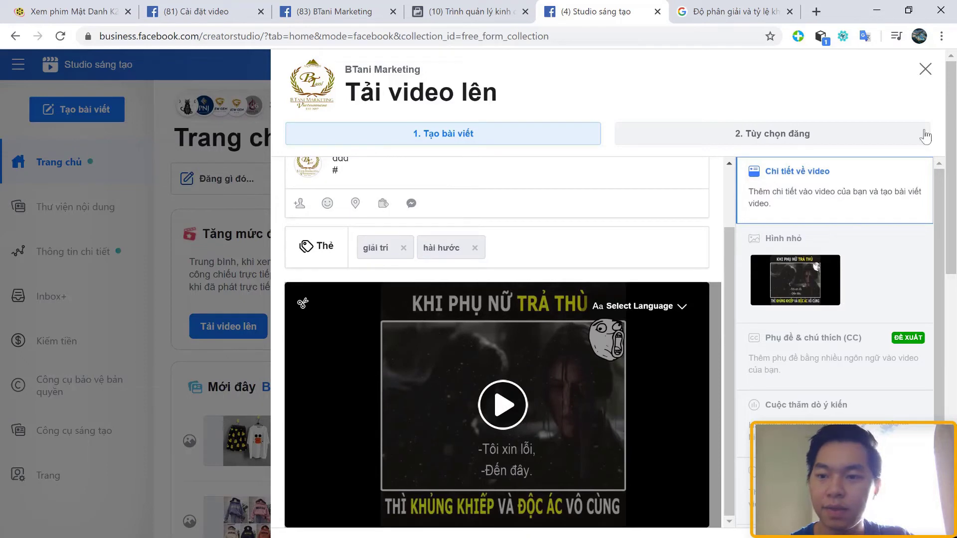
left_click(925, 71)
left_click(648, 321)
Upload the video from the clip > 1280-1080 folder to the BTani Marketing page
left_click(721, 178)
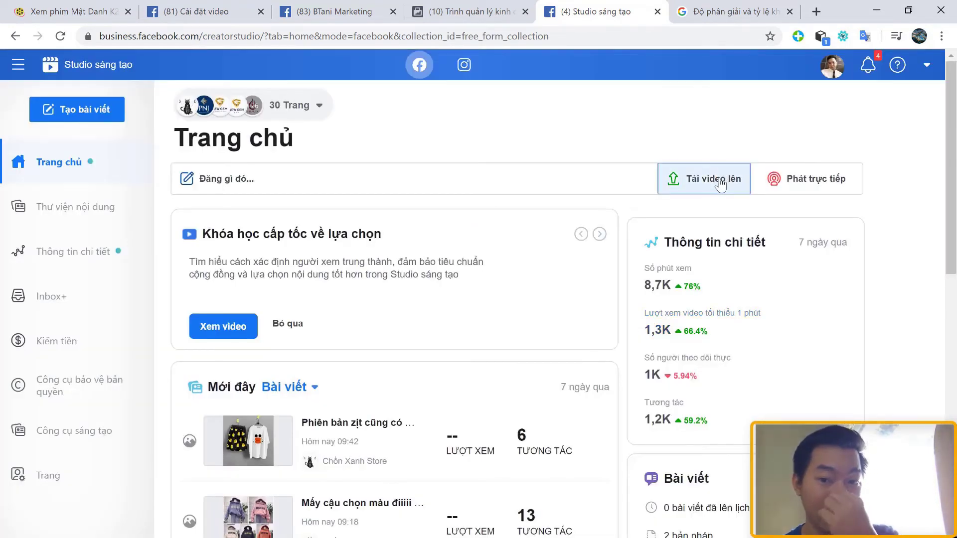
left_click(721, 208)
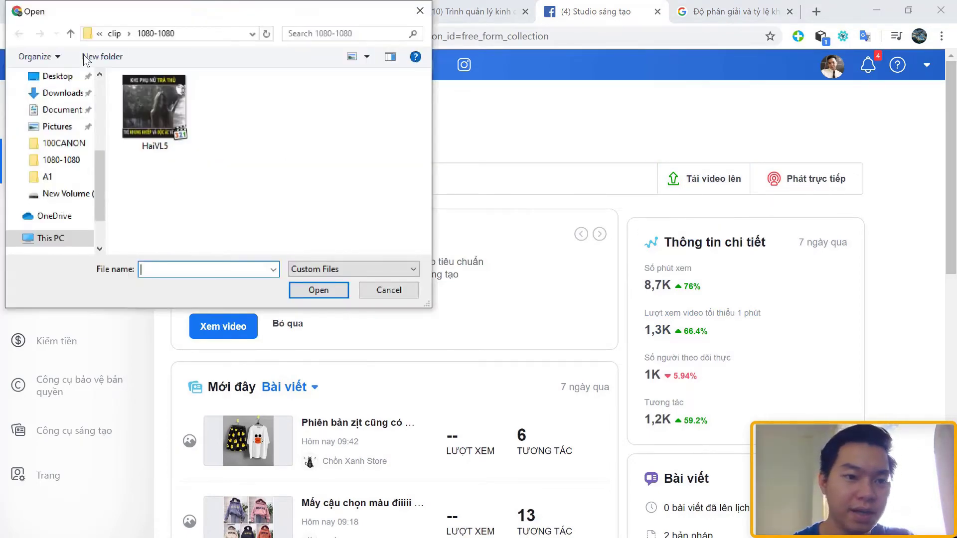
left_click(70, 34)
left_click(135, 111)
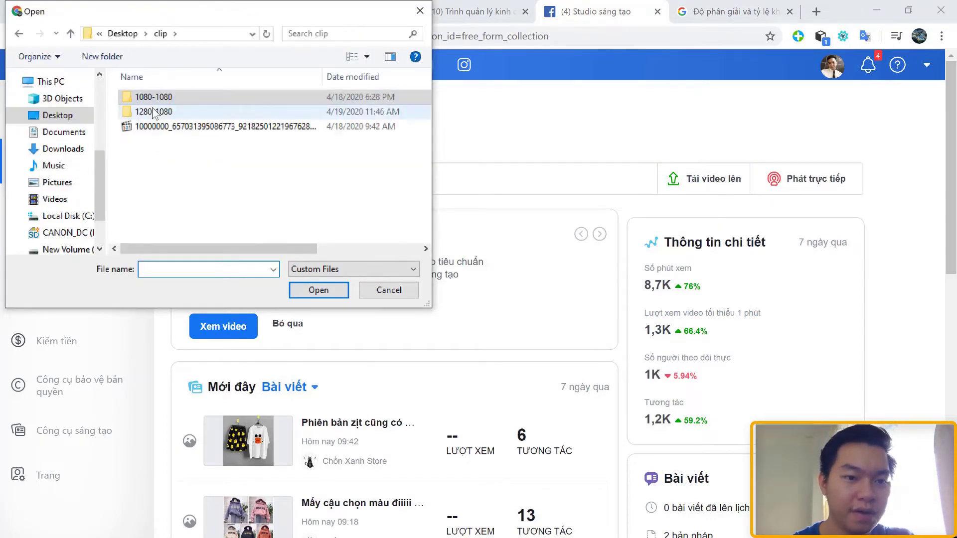
double_click(158, 112)
left_click(157, 112)
left_click(335, 291)
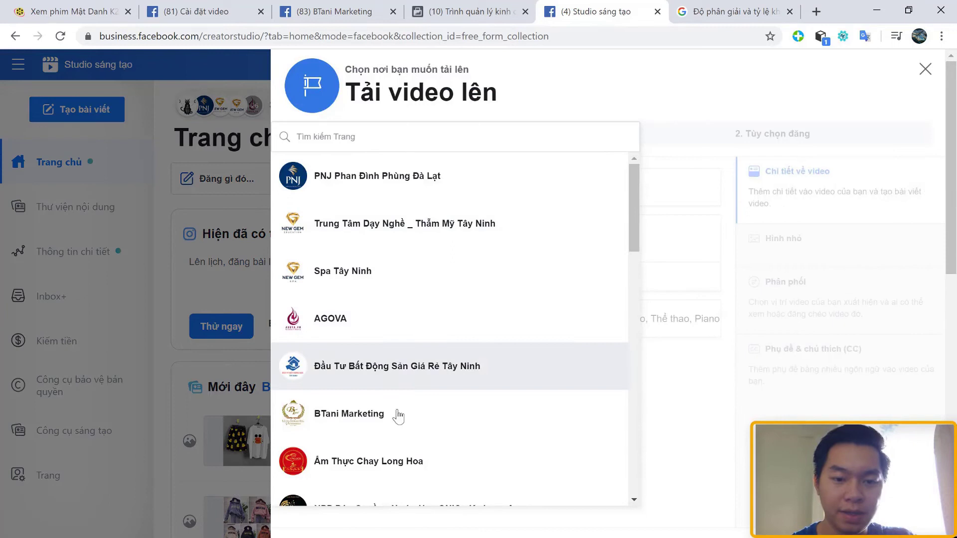
left_click(398, 416)
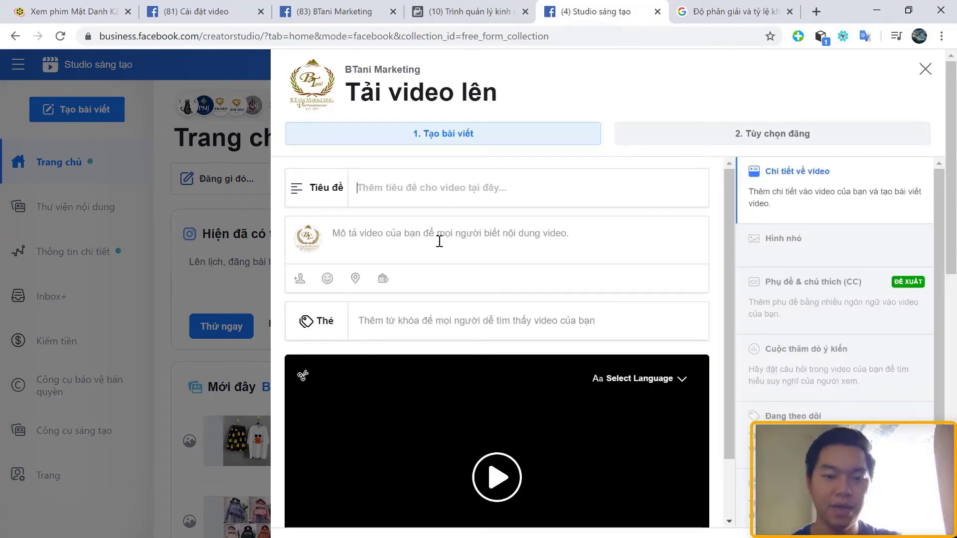
Title the new video post "dđ", describe it as "dd" and add the tag "hài hước"
type("dđ")
left_click(443, 241)
type("dd")
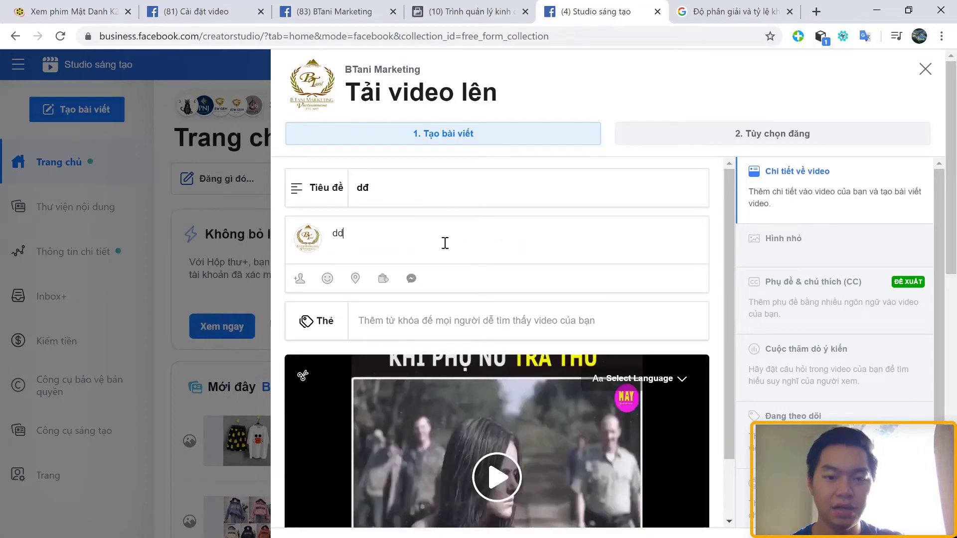
left_click(416, 329)
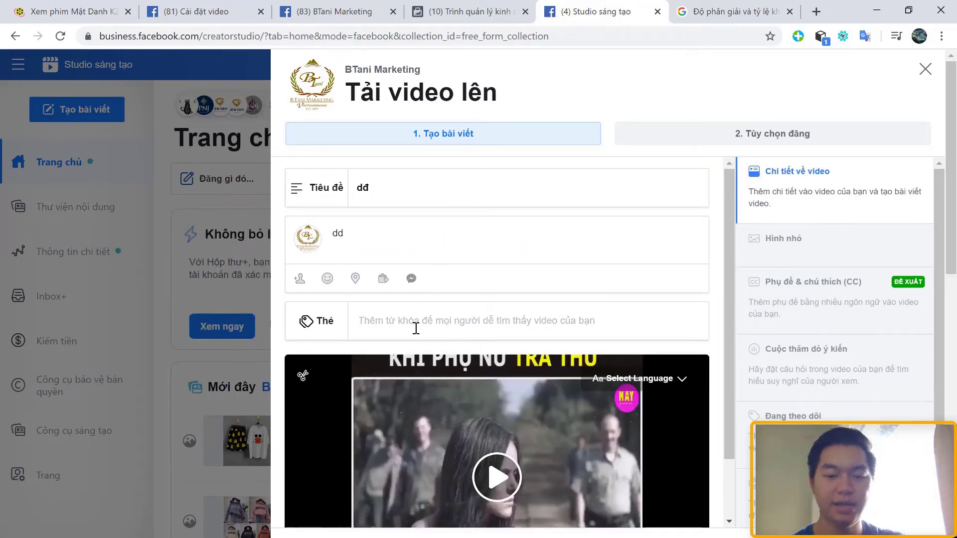
type("hài hước")
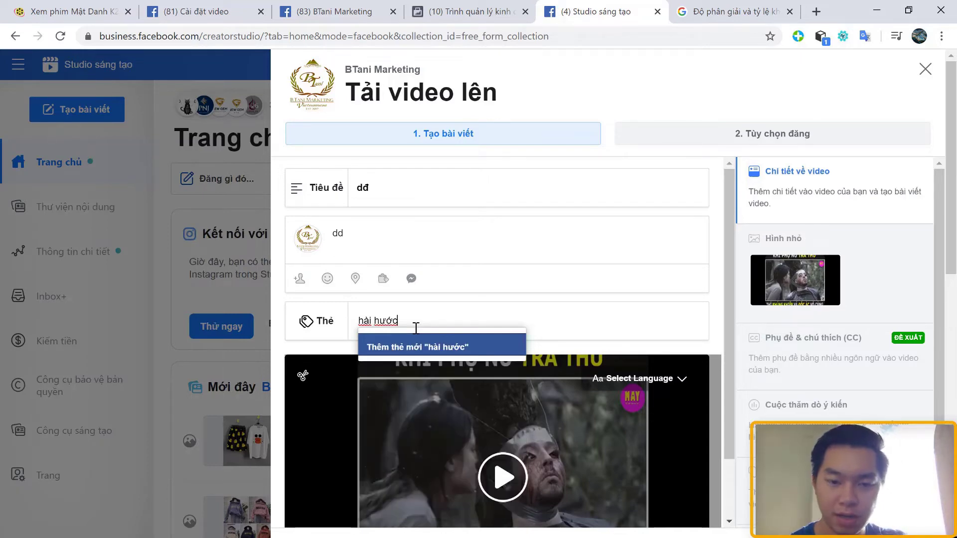
key("Return")
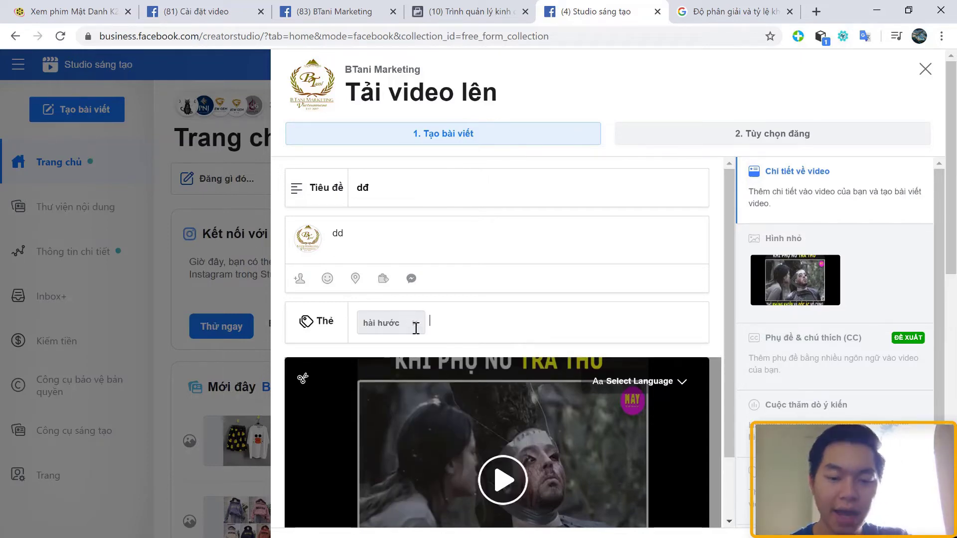
Switch to PowerPoint and add an unnumbered "Lưu ý:" line below the Up Video HD list, followed by "- Nguồn vào video"
key("alt+Tab")
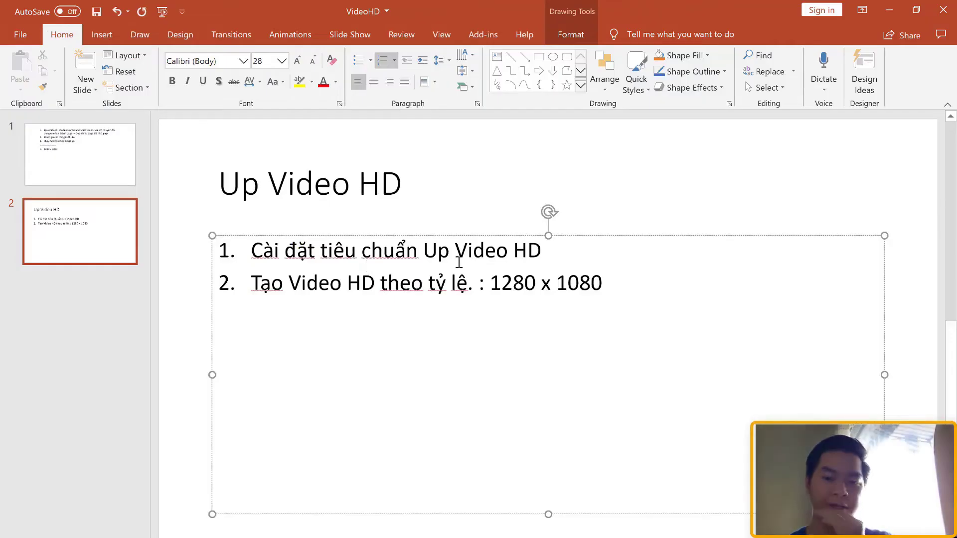
left_click(611, 299)
key("Return")
key("BackSpace")
type("Lưu ý: ")
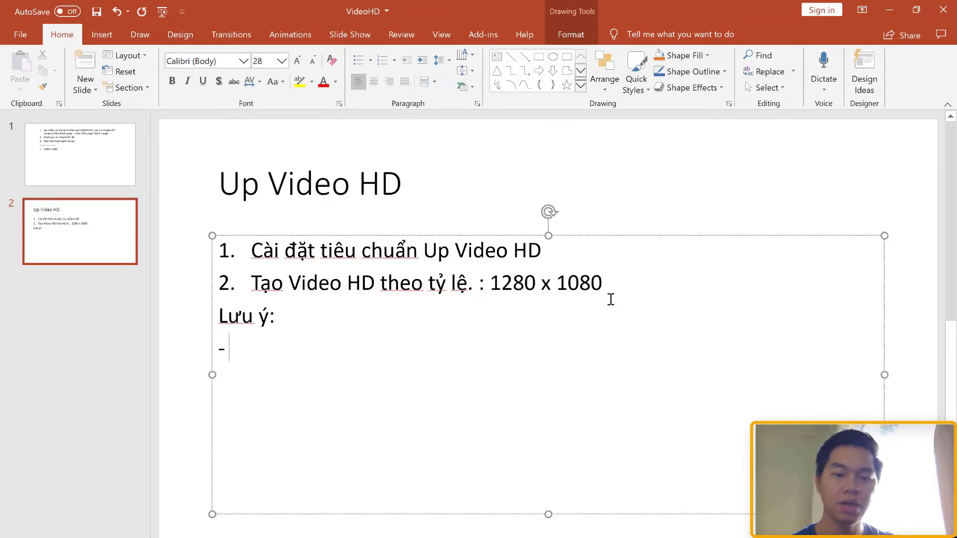
type(" Nguồn ")
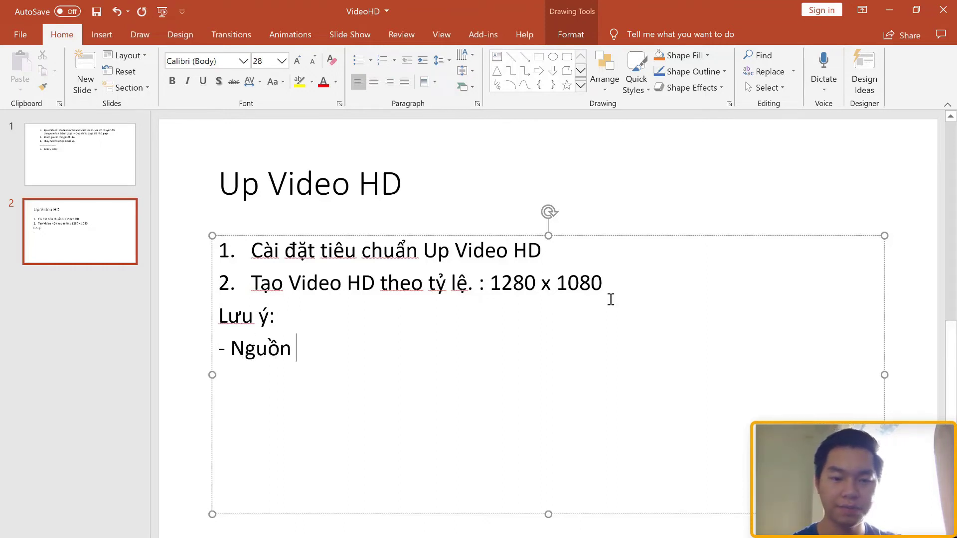
type("vào video")
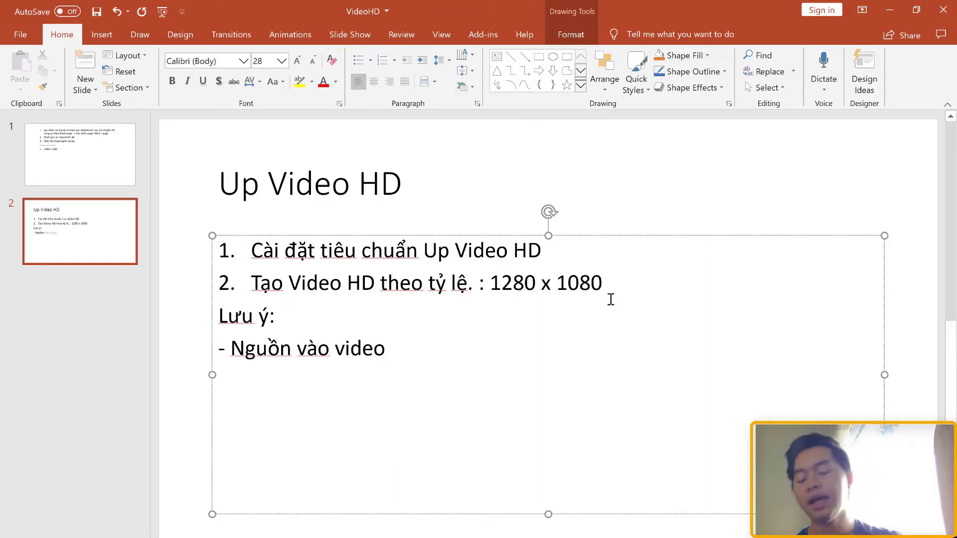